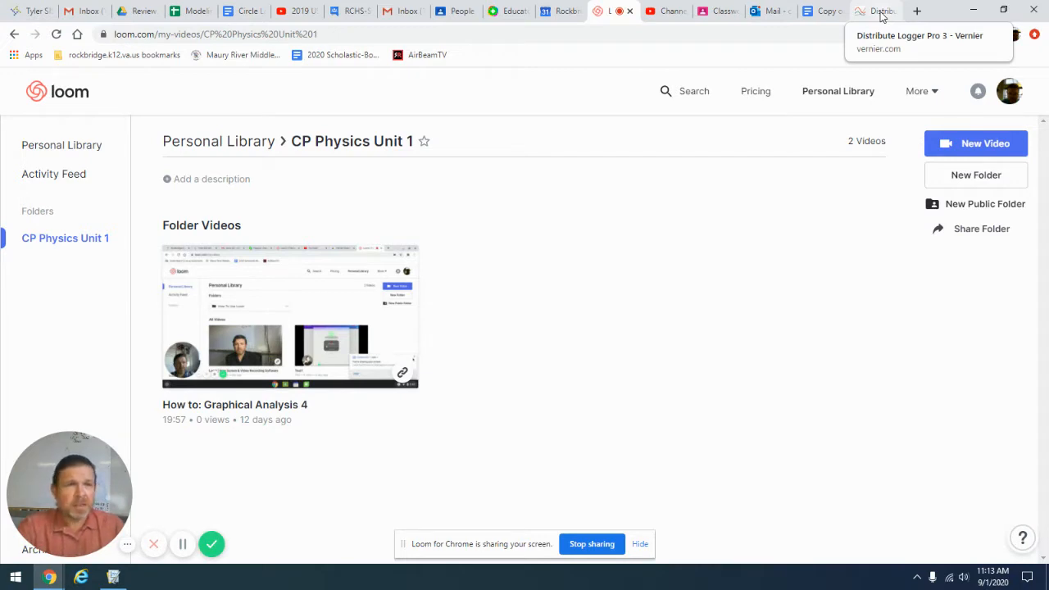
Examine the Logger Pro 3 distribution page's instructions and download links for the different Windows and Mac versions
left_click(882, 13)
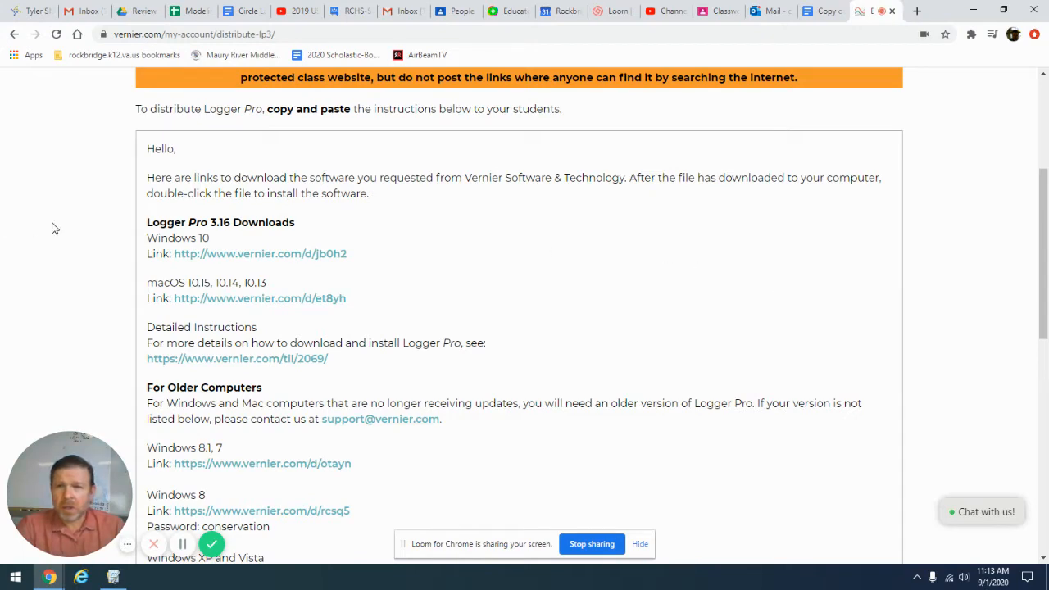
scroll(52, 228, "down", 2)
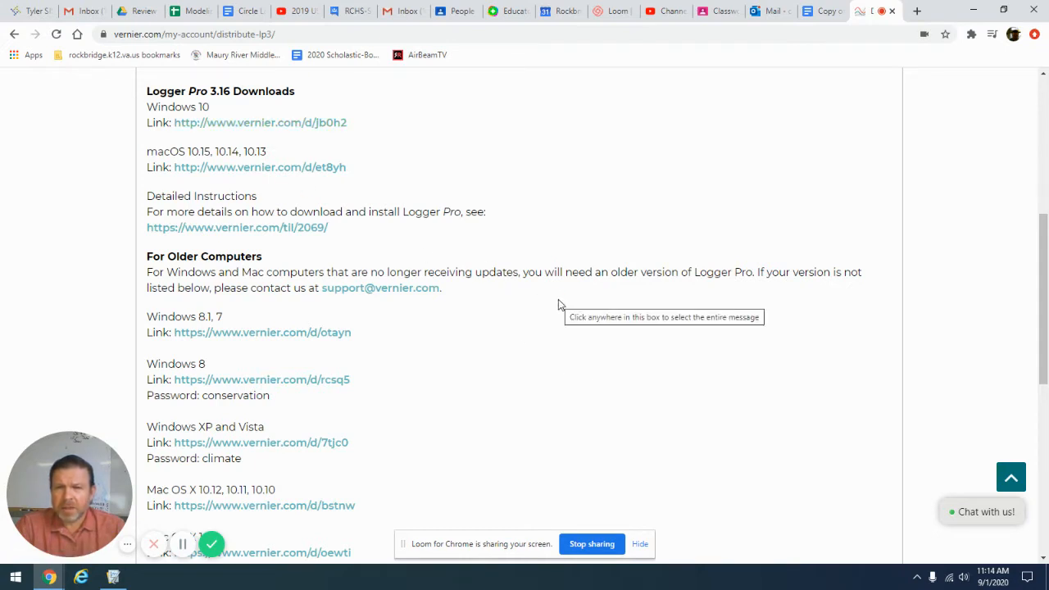
scroll(561, 305, "down", 2)
scroll(559, 305, "down", 1)
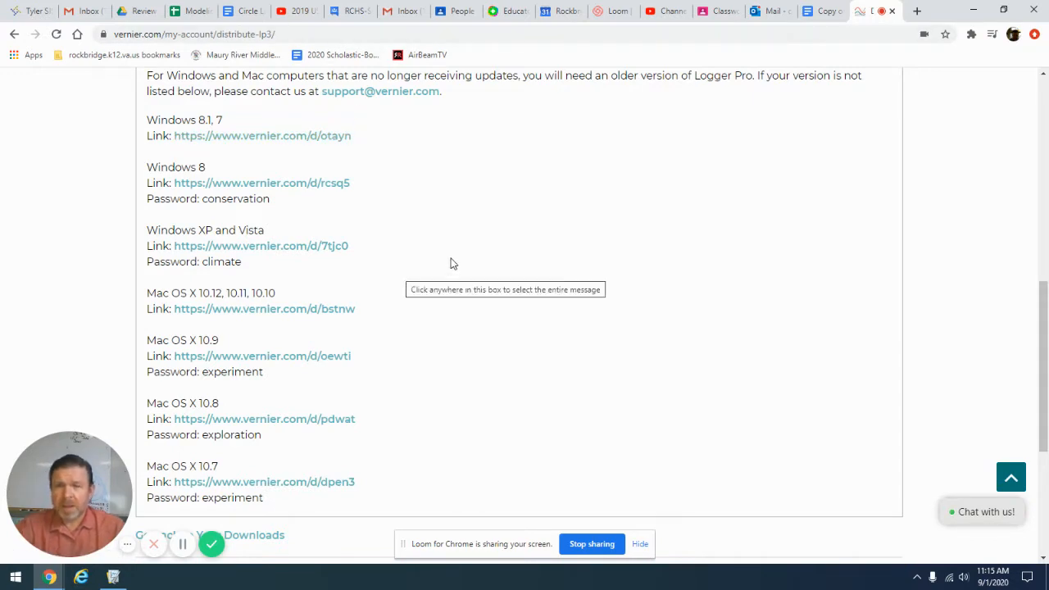
scroll(693, 340, "up", 5)
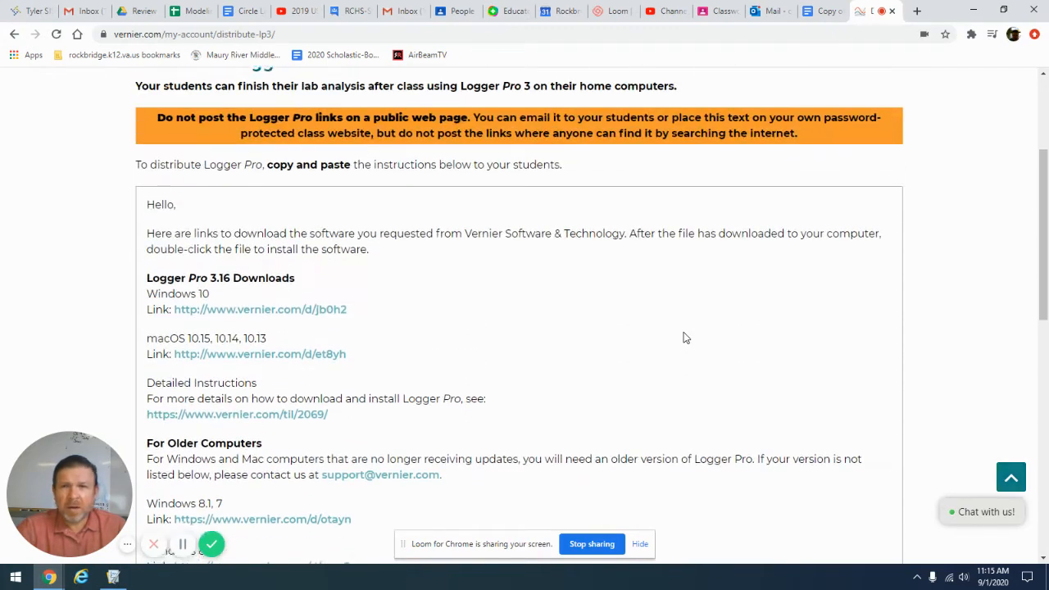
scroll(688, 307, "up", 3)
scroll(689, 308, "down", 3)
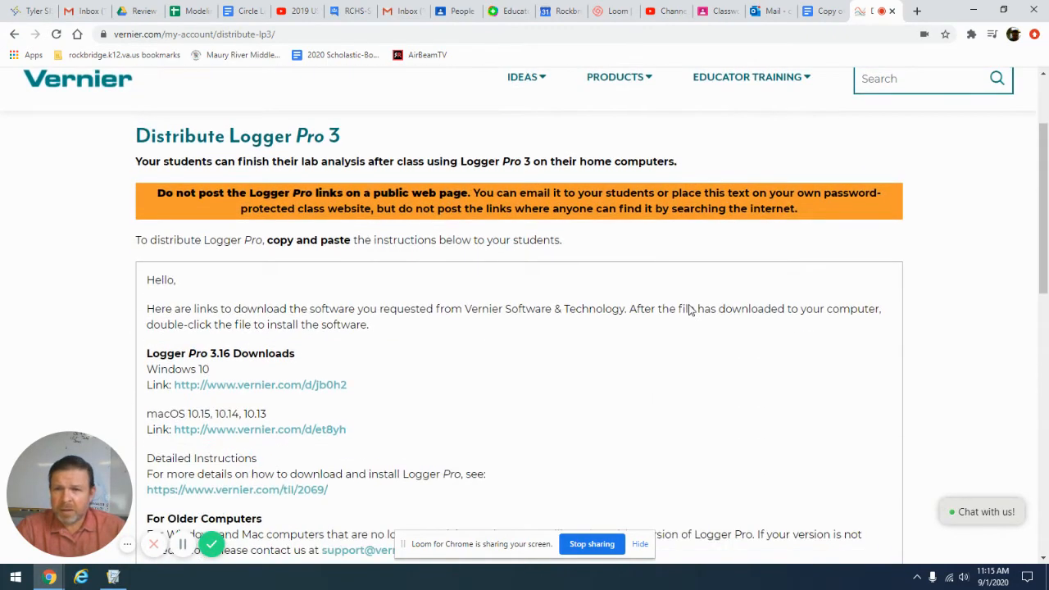
scroll(688, 310, "down", 3)
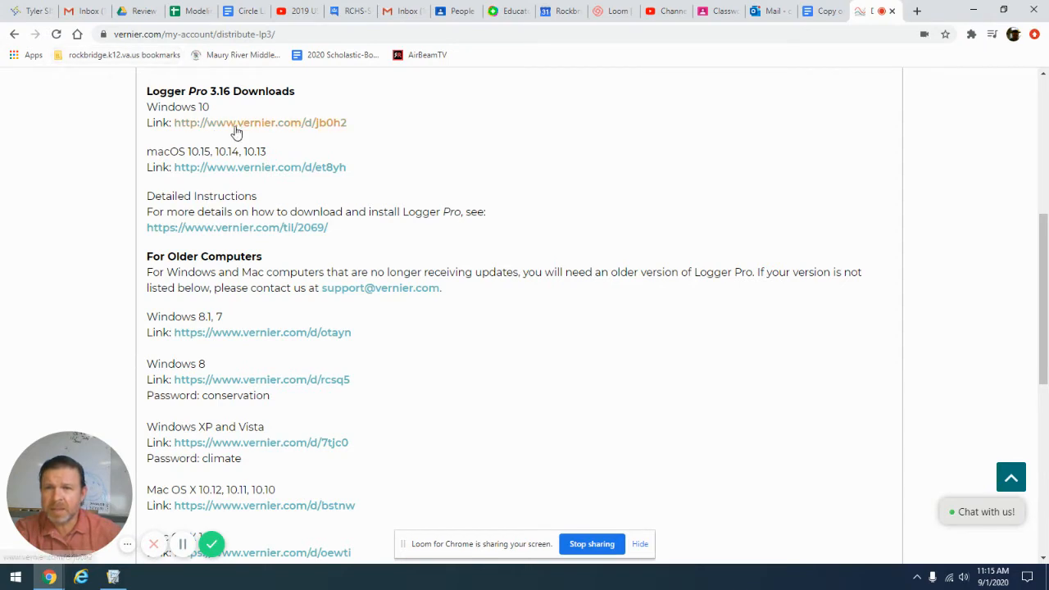
Go to the desktop and search the computer's programs for "logger"
left_click(974, 11)
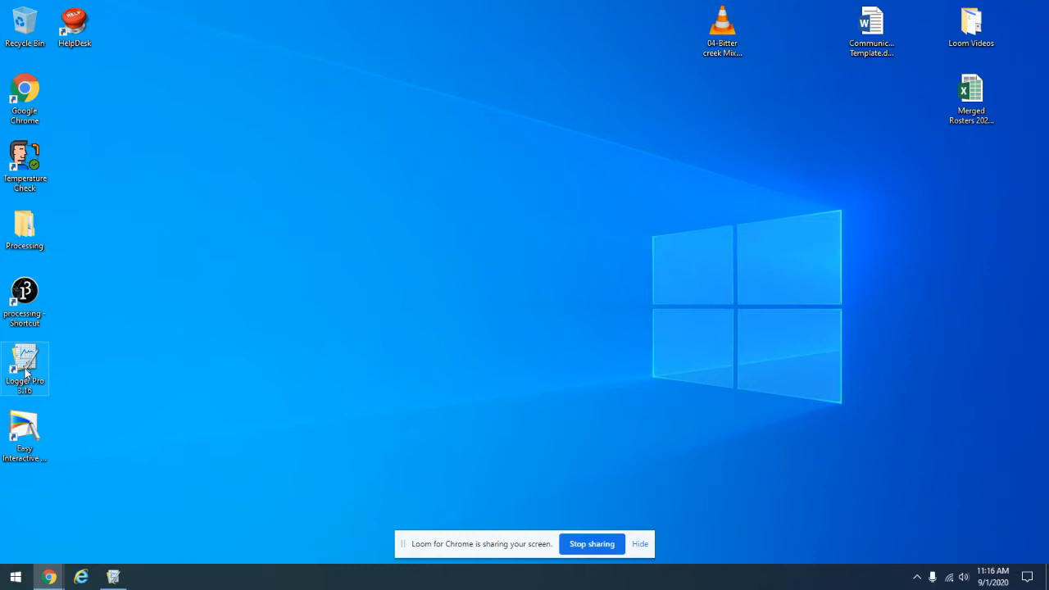
left_click(17, 580)
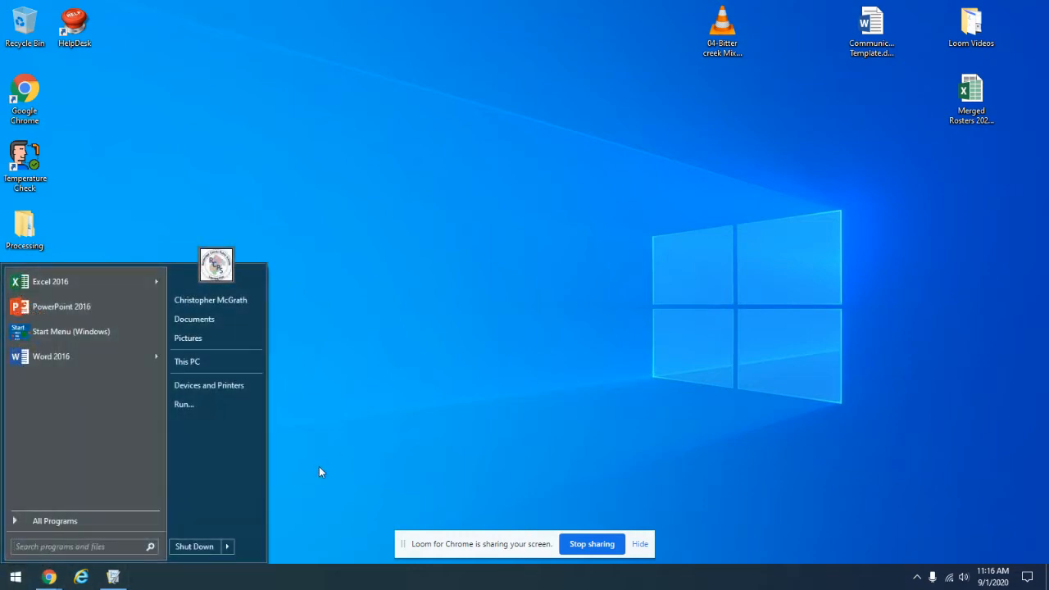
type("logger")
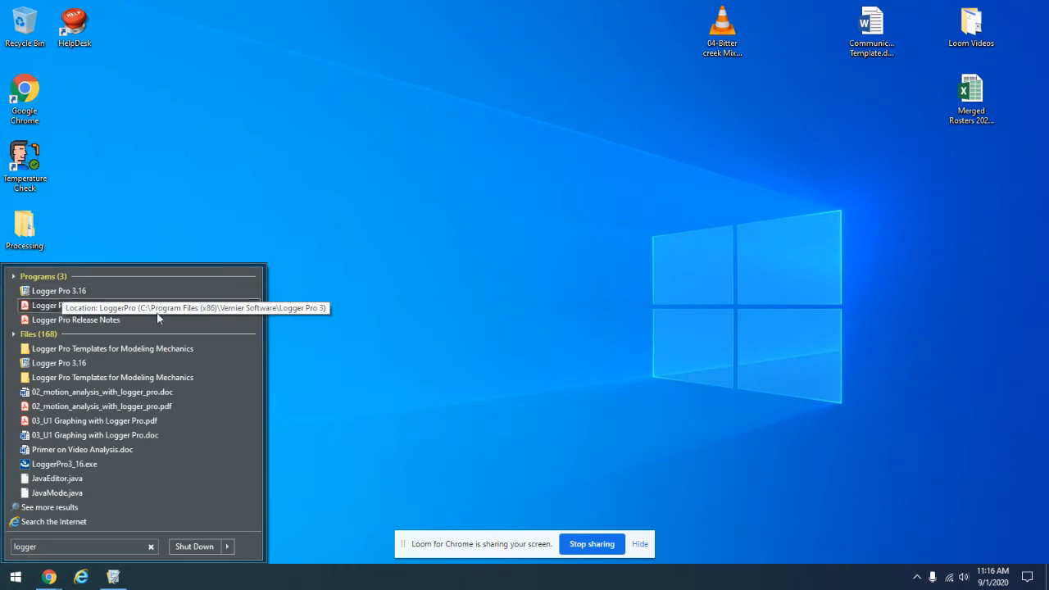
left_click(506, 412)
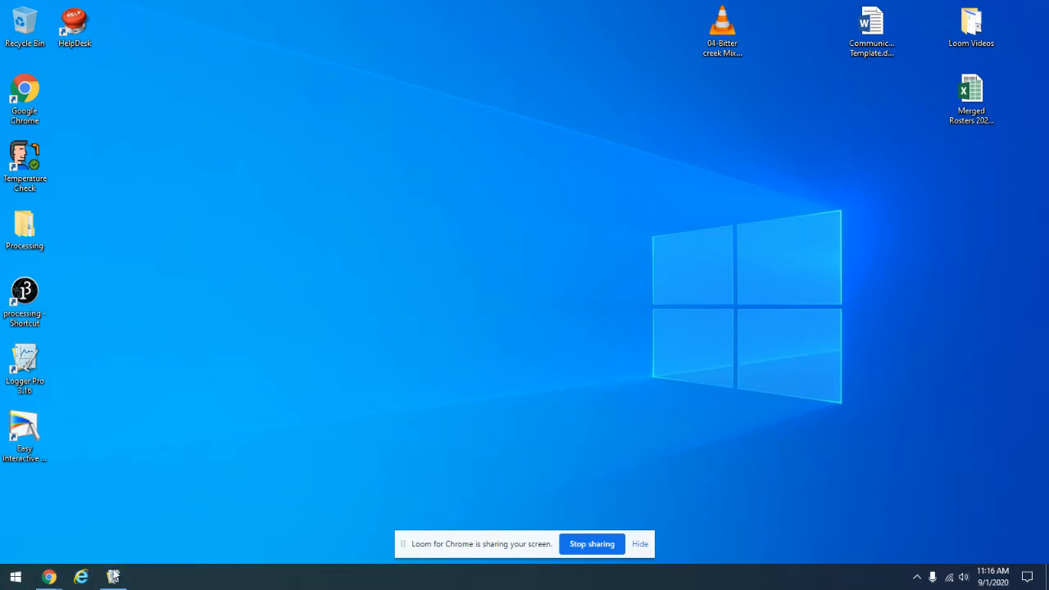
Switch to the running Logger Pro program and show its window maximized
left_click(113, 578)
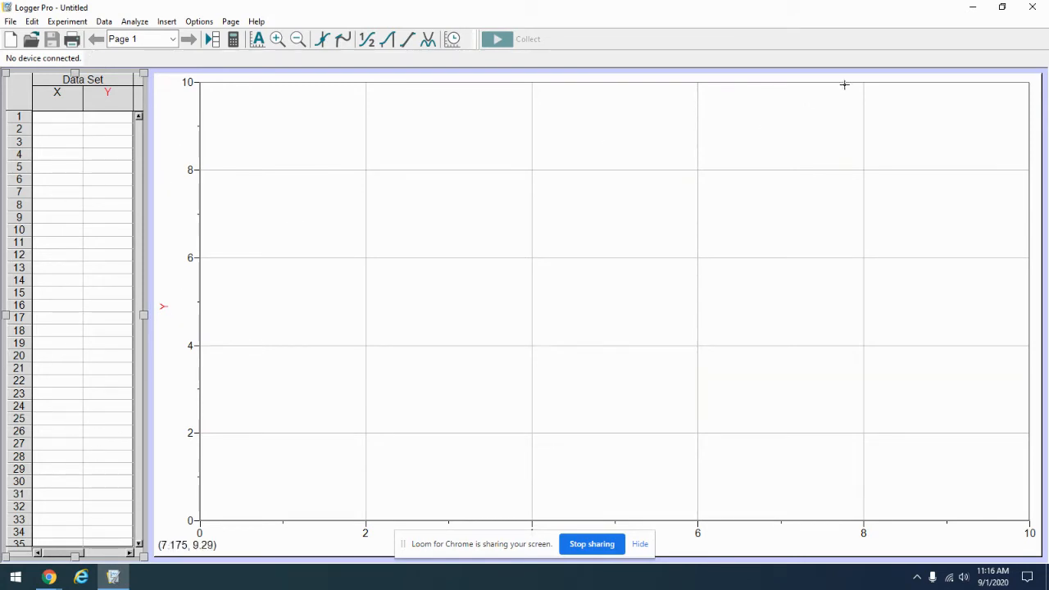
left_click(1004, 7)
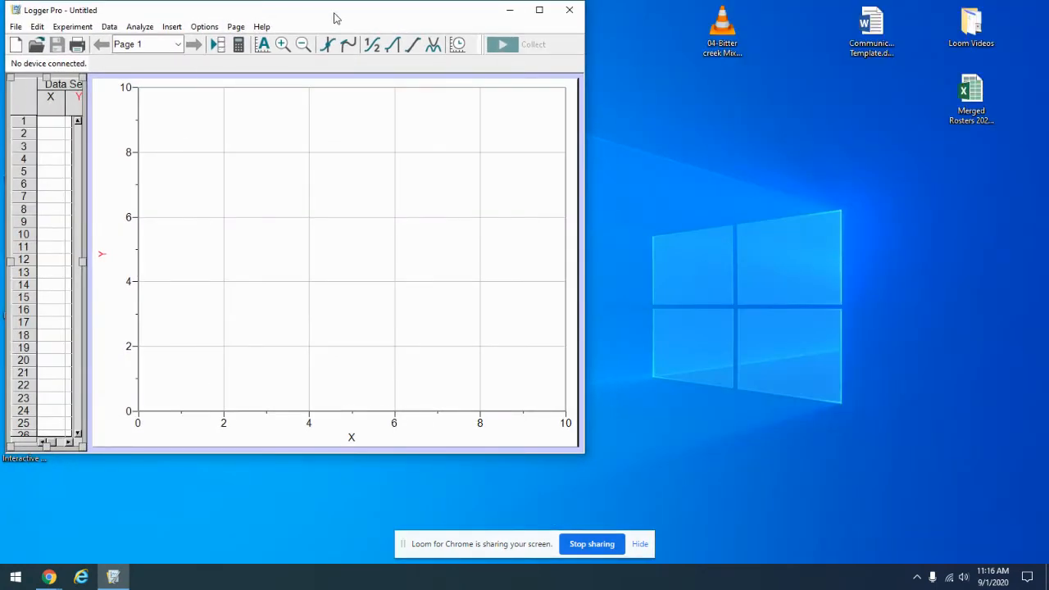
left_click_drag(335, 16, 537, 55)
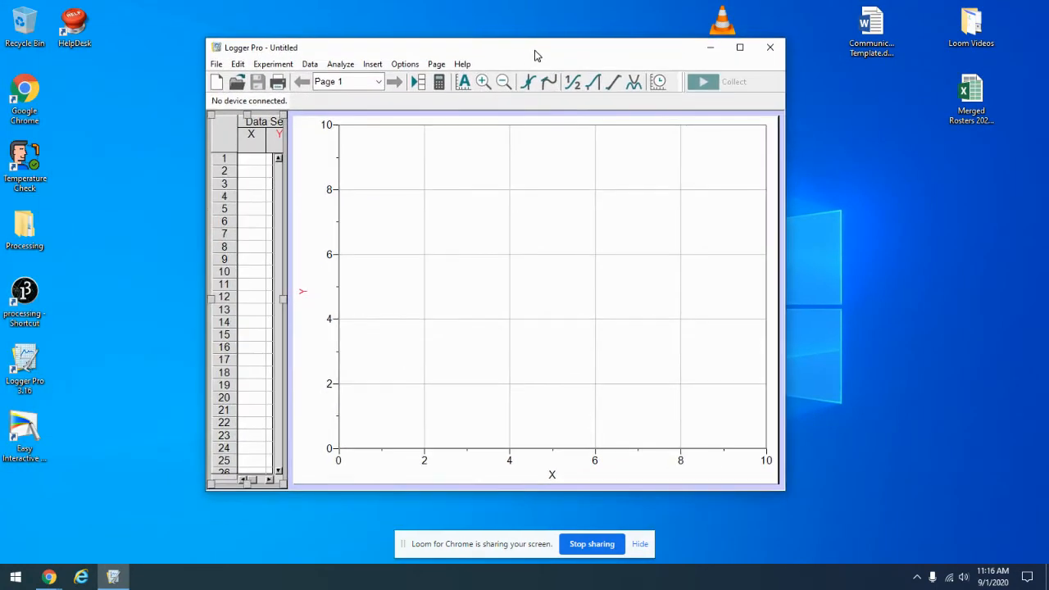
left_click(740, 49)
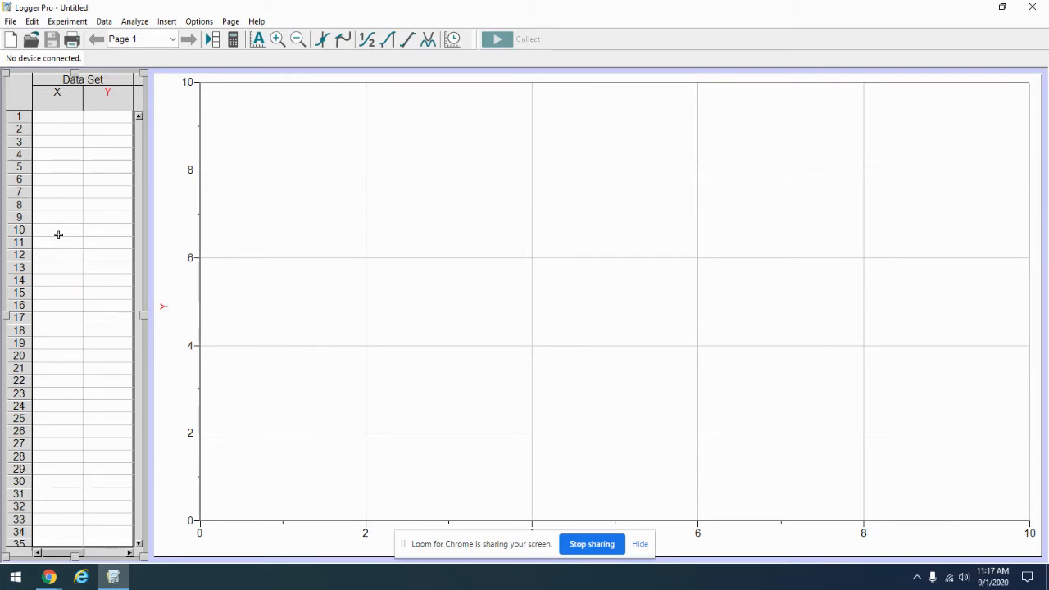
Enter 1980 and 1983 by hand in the first two rows of the X column
left_click(55, 118)
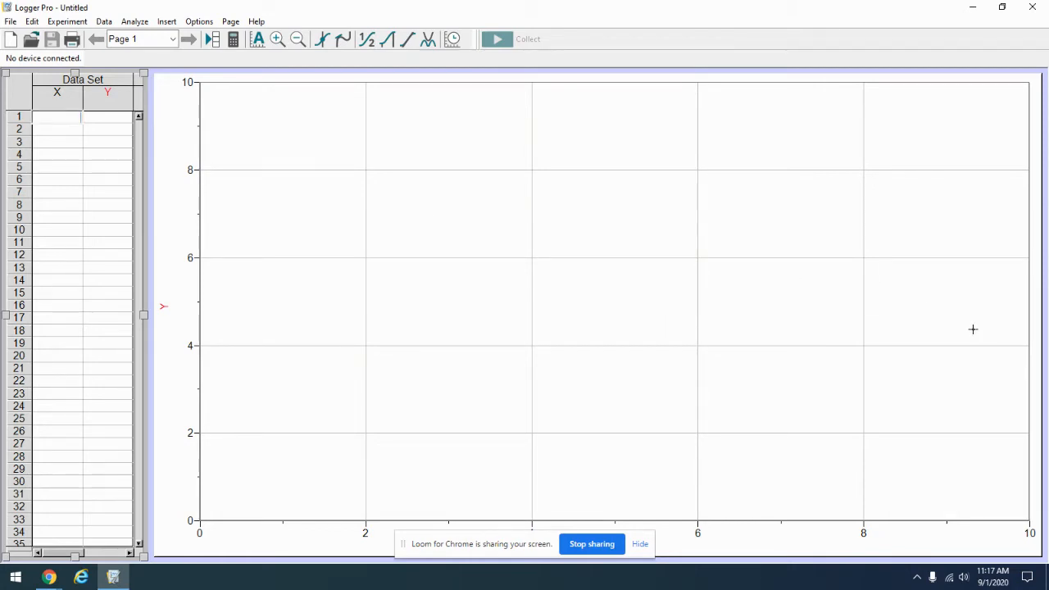
type("19080")
key("BackSpace")
key("BackSpace")
key("BackSpace")
type("80")
key("Return")
type("1")
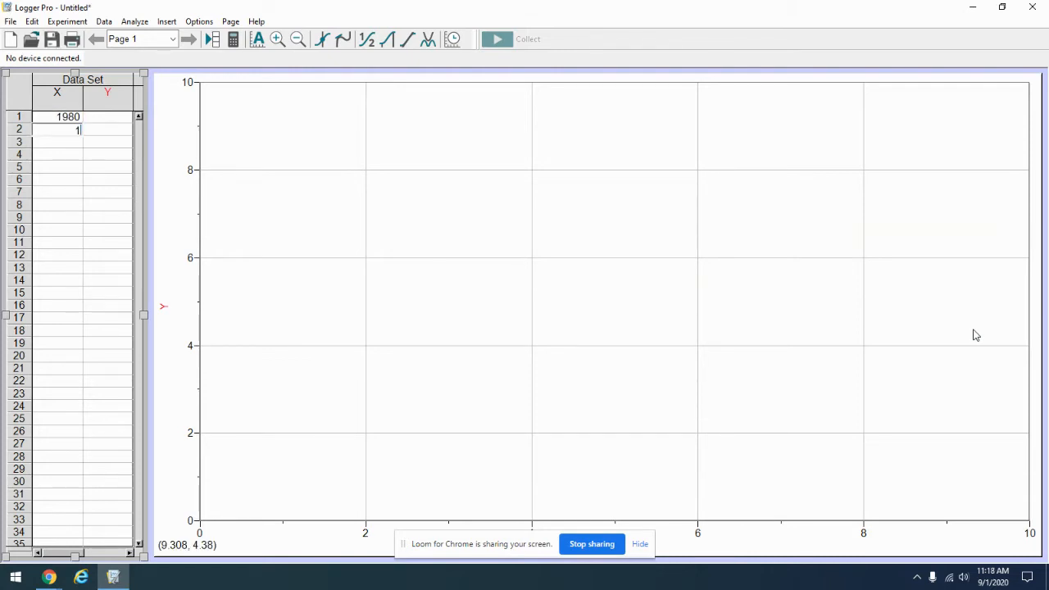
type("983")
key("Return")
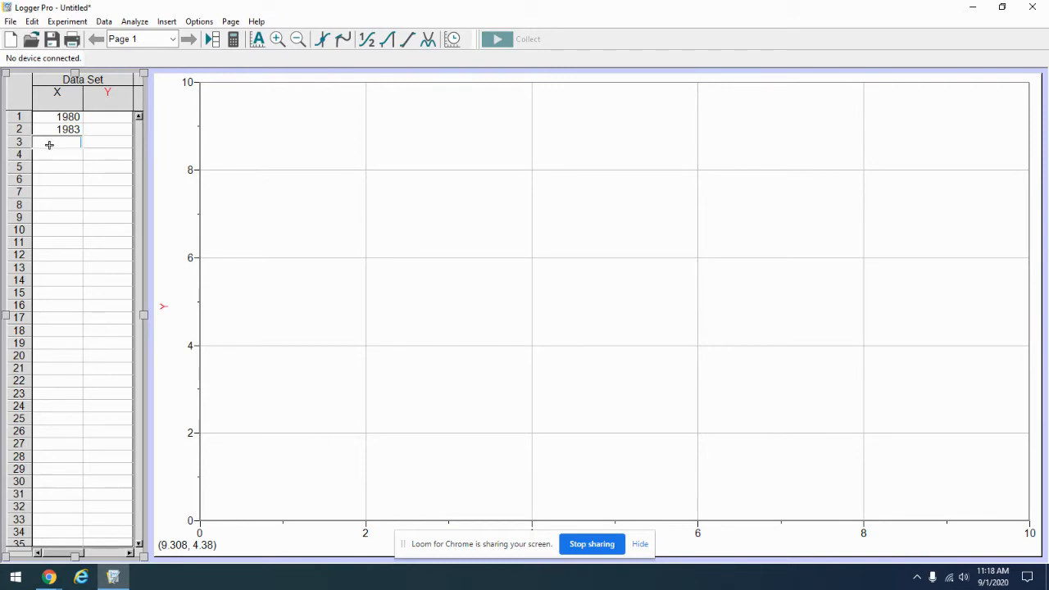
Clear the two values entered in the X column
double_click(69, 130)
key("Delete")
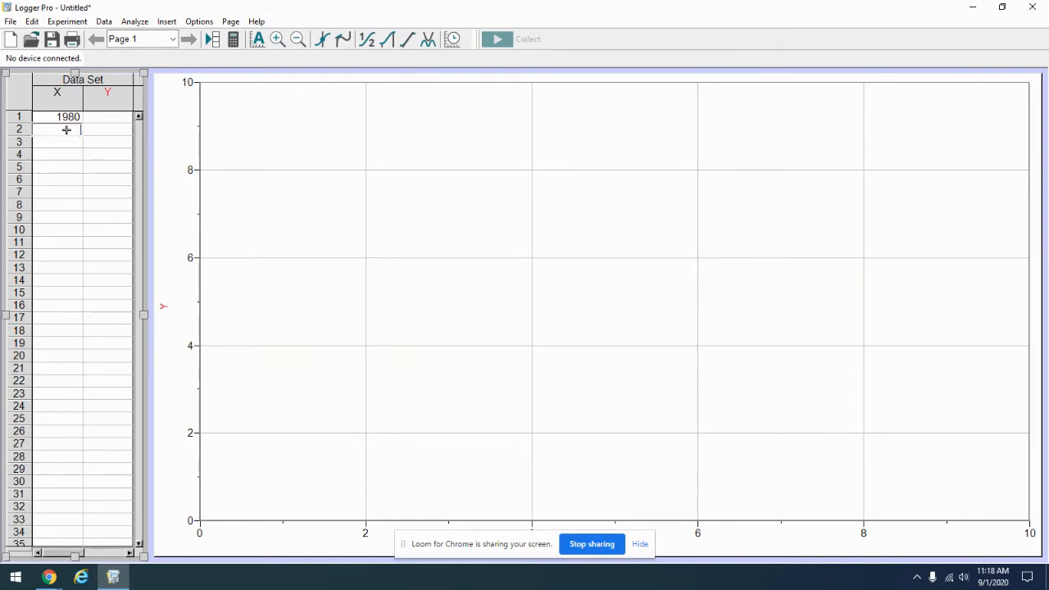
double_click(68, 117)
key("Delete")
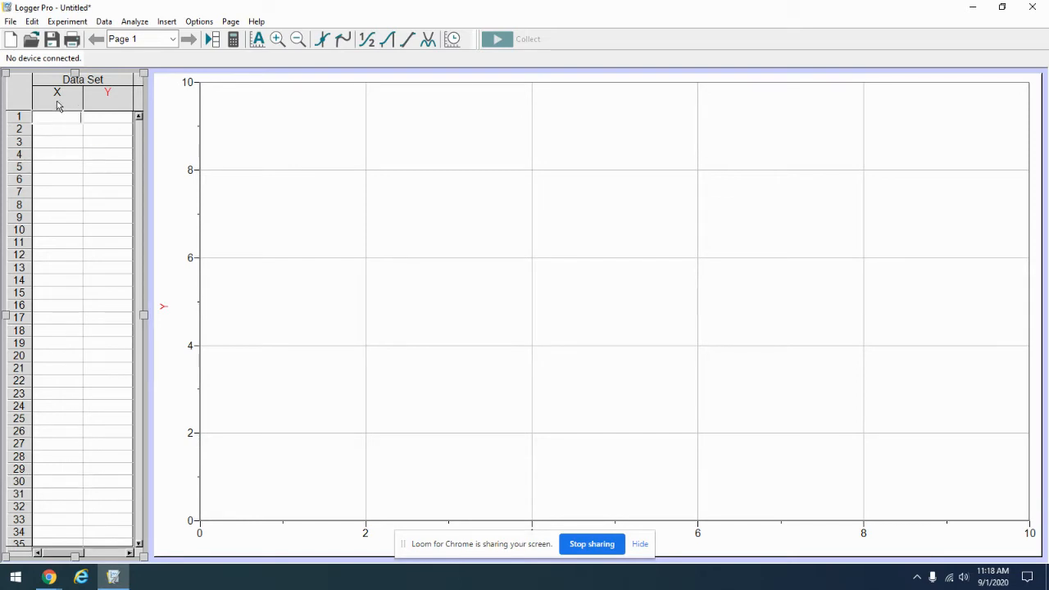
Name the X column Year, with short name Yr and units yr
left_click(59, 105)
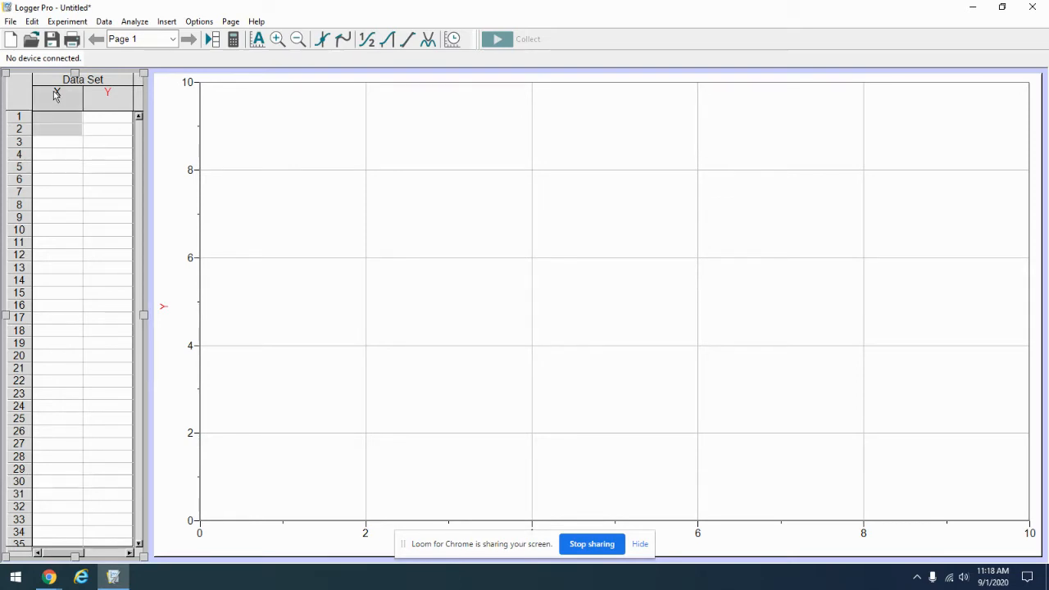
double_click(56, 95)
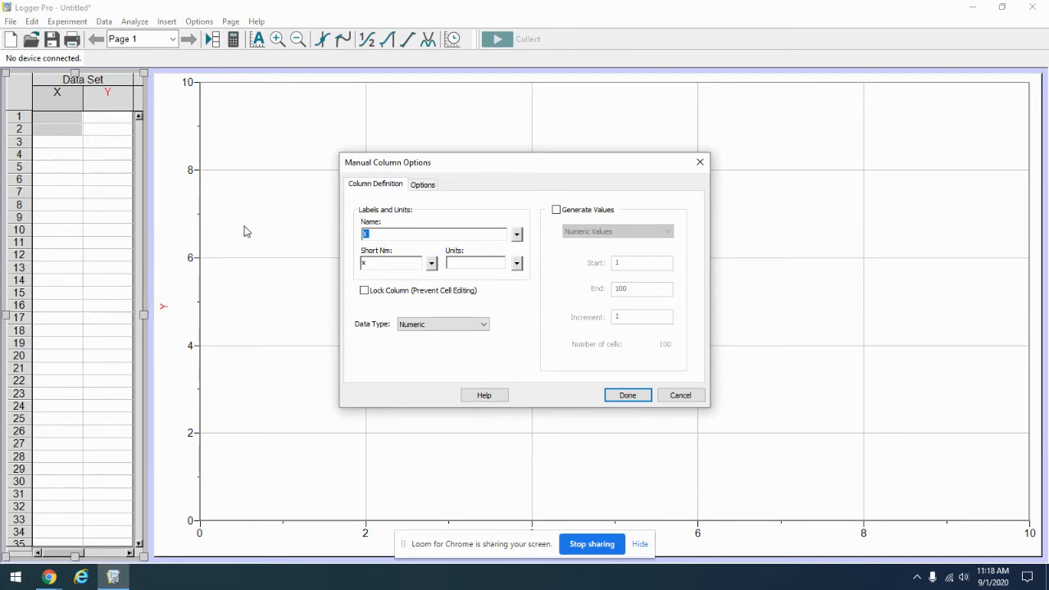
type("Year")
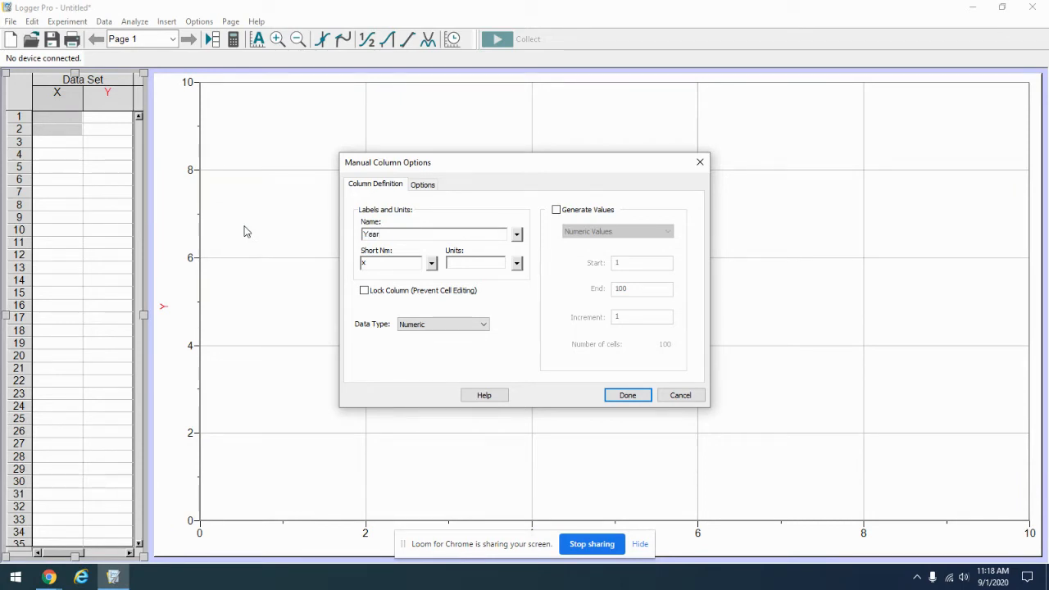
left_click(380, 263)
type("Yr")
Generate numeric values for the Year column from 1980 to 2016 in increments of 3, replacing its existing data
left_click(557, 211)
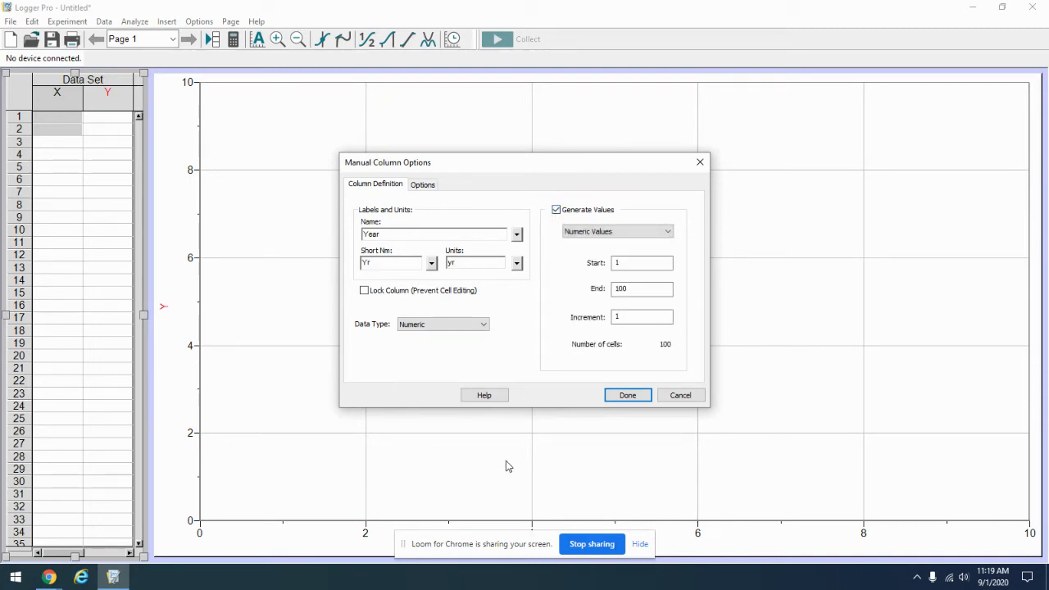
left_click(639, 264)
type("1980")
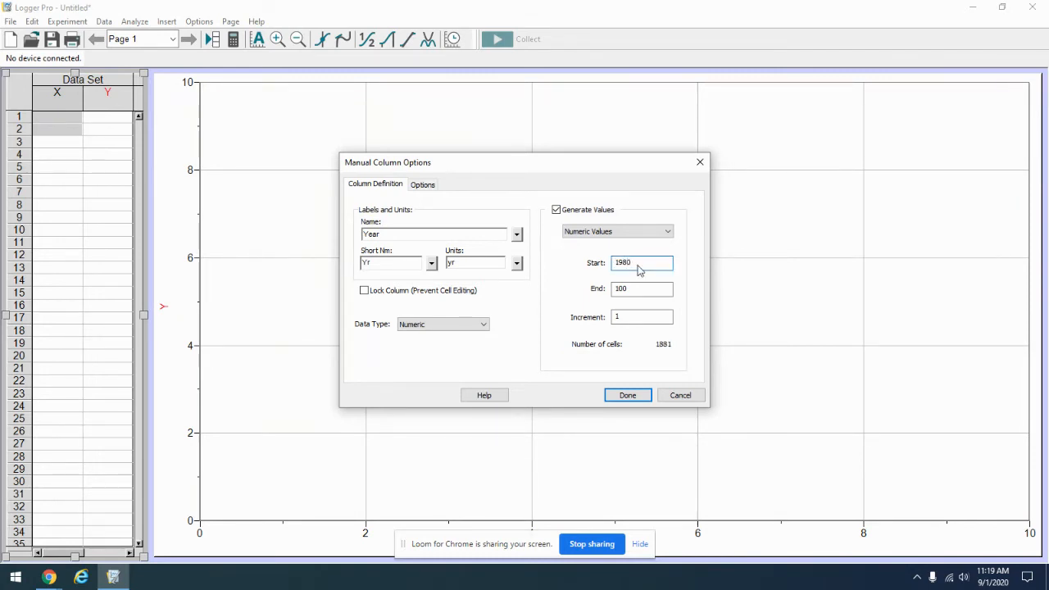
left_click(634, 290)
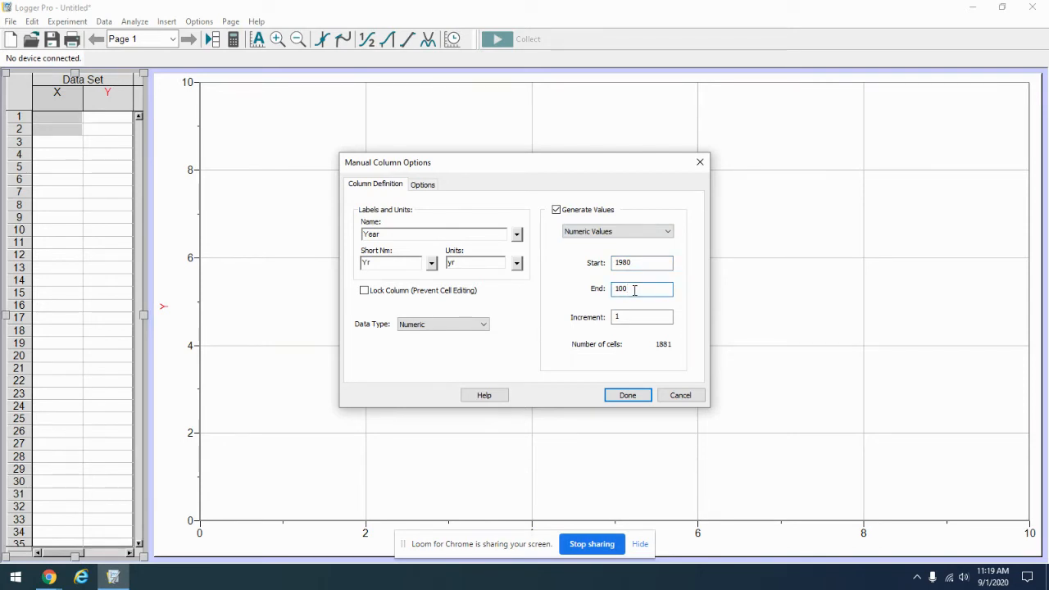
key("BackSpace")
key("BackSpace")
key("BackSpace")
type("2016")
left_click(628, 318)
key("BackSpace")
type("3")
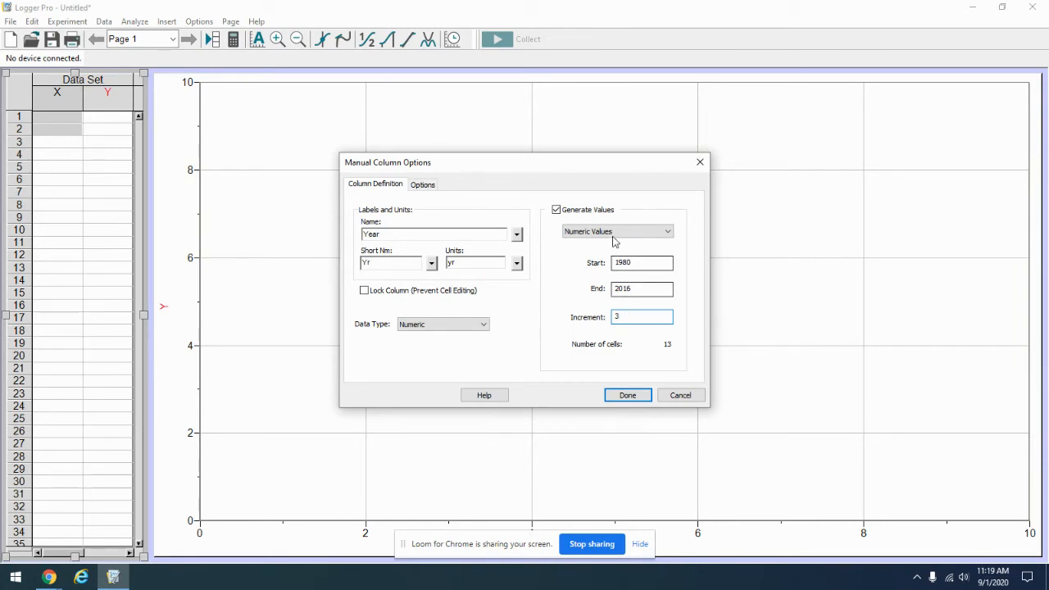
left_click(628, 396)
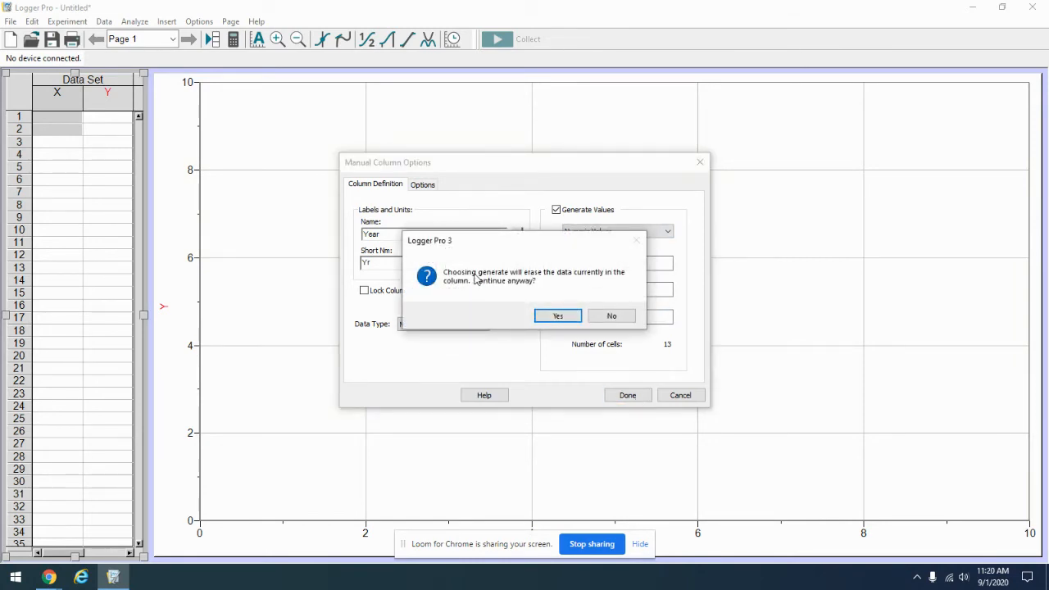
left_click(559, 316)
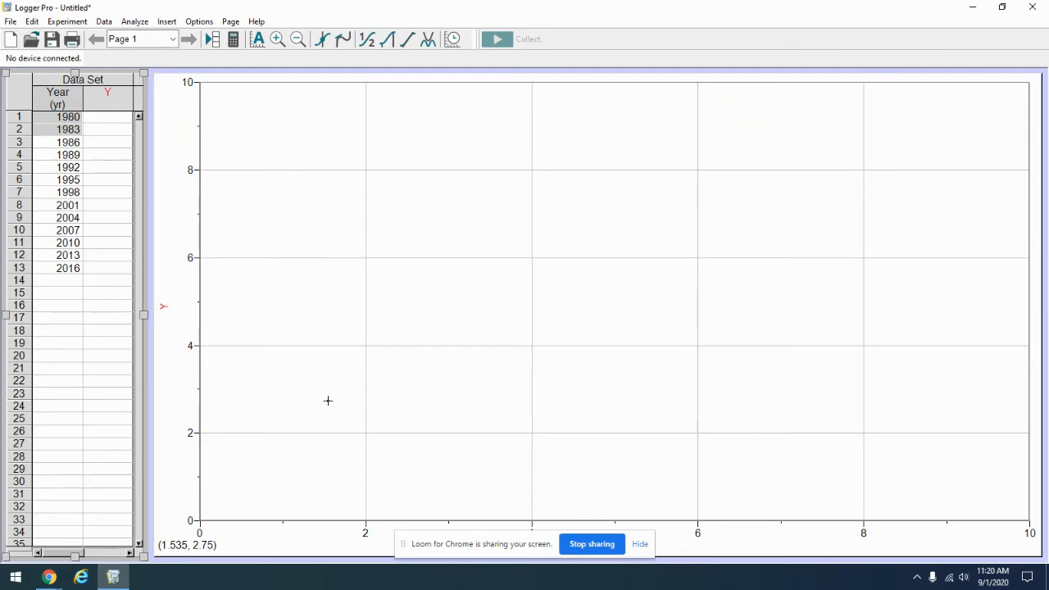
Name the Y column Population of RC, with short name pop and units people, without generating values
double_click(109, 96)
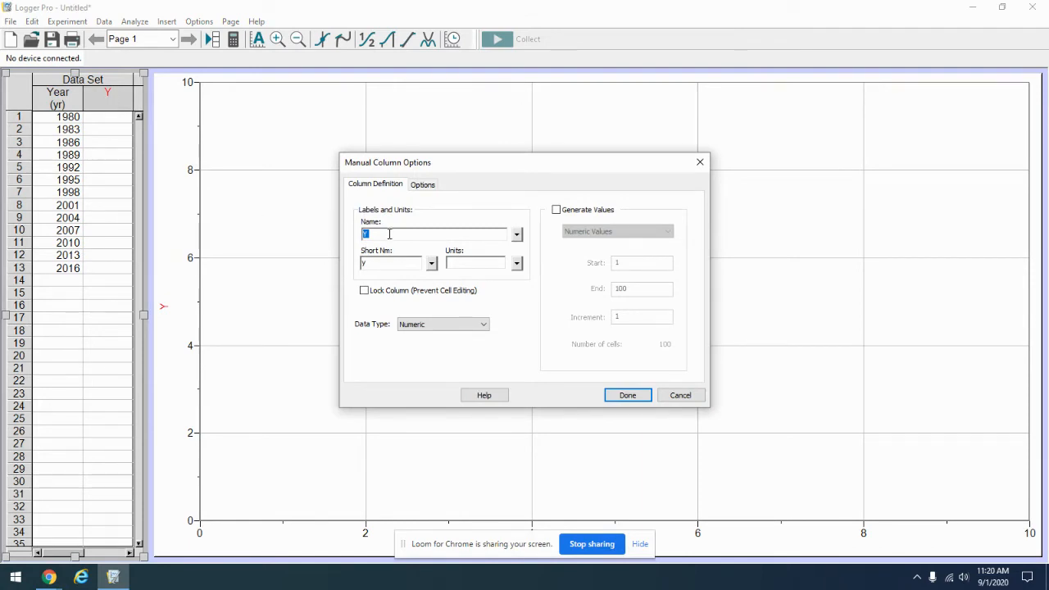
type("Population")
type("of RC")
key("BackSpace")
type("pop")
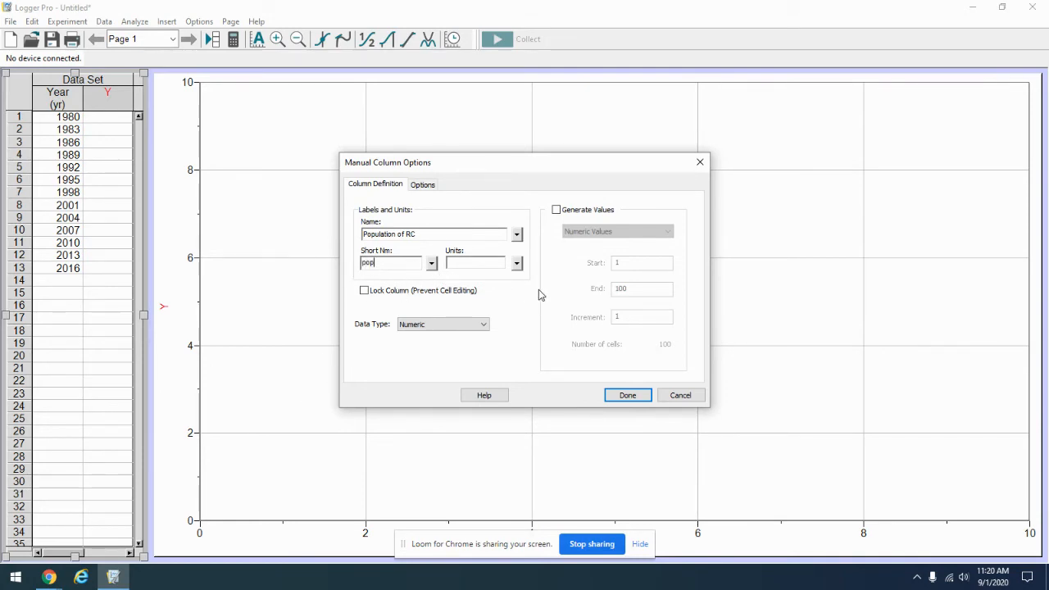
left_click(472, 264)
type("people")
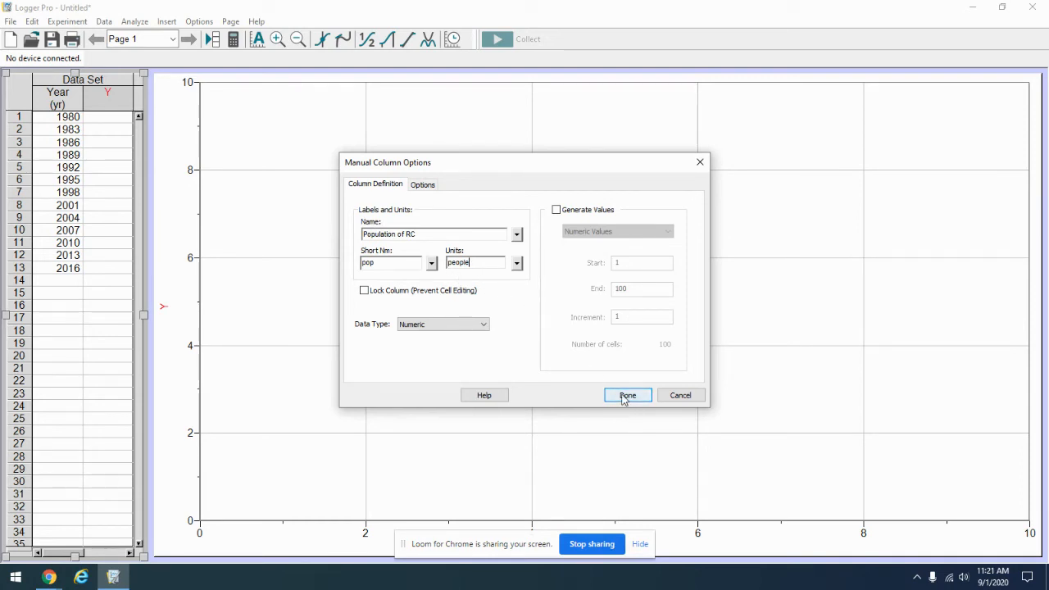
left_click(557, 210)
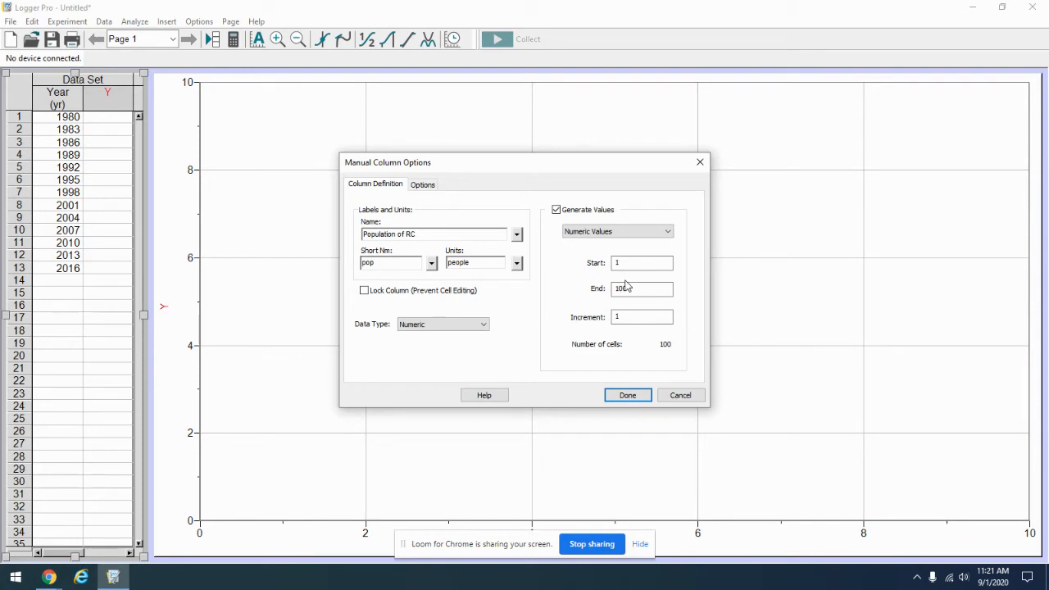
left_click(557, 210)
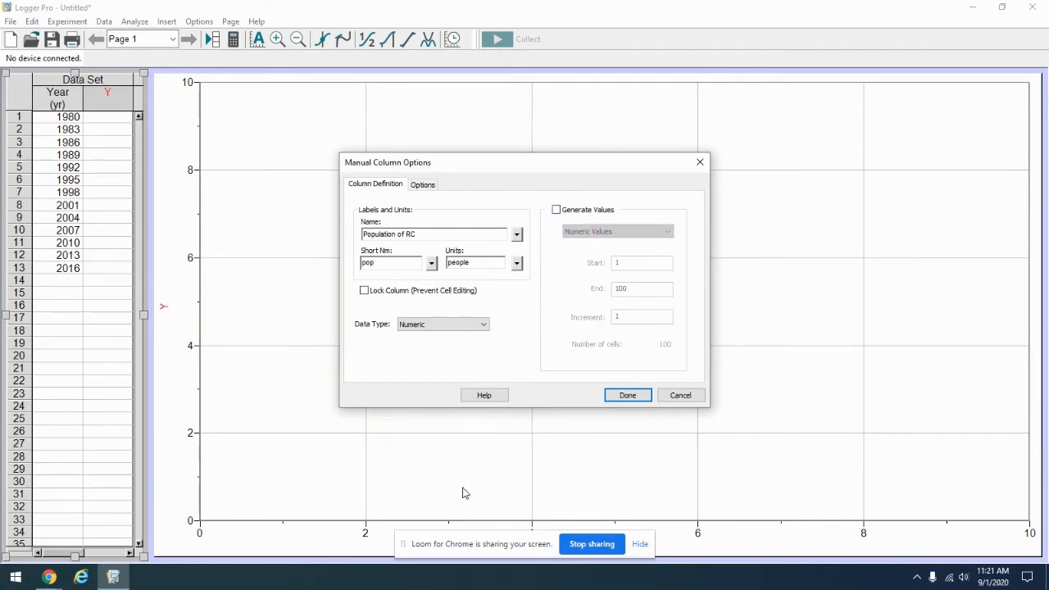
left_click(627, 395)
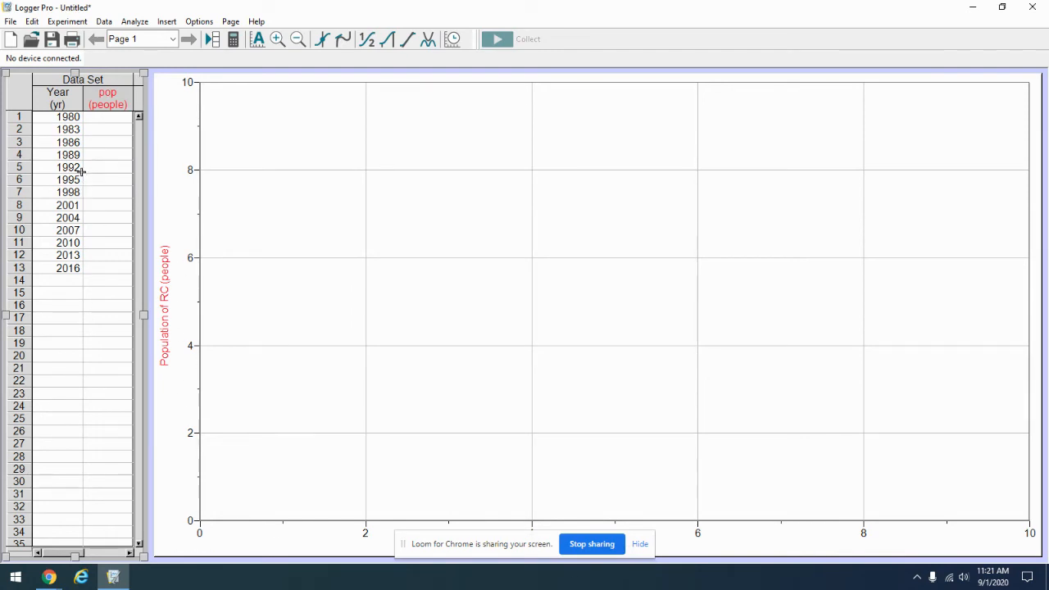
Enter the populations for 1980 through 1992 in the pop column: 17724, 17864, 17924, 18175 and 18631
left_click(102, 119)
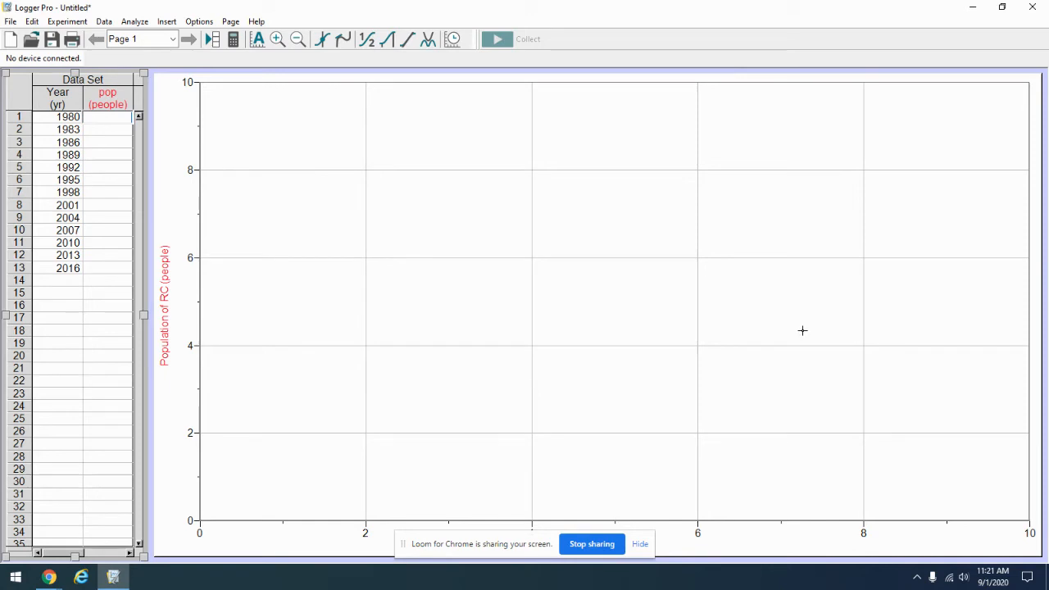
type("17724")
key("Return")
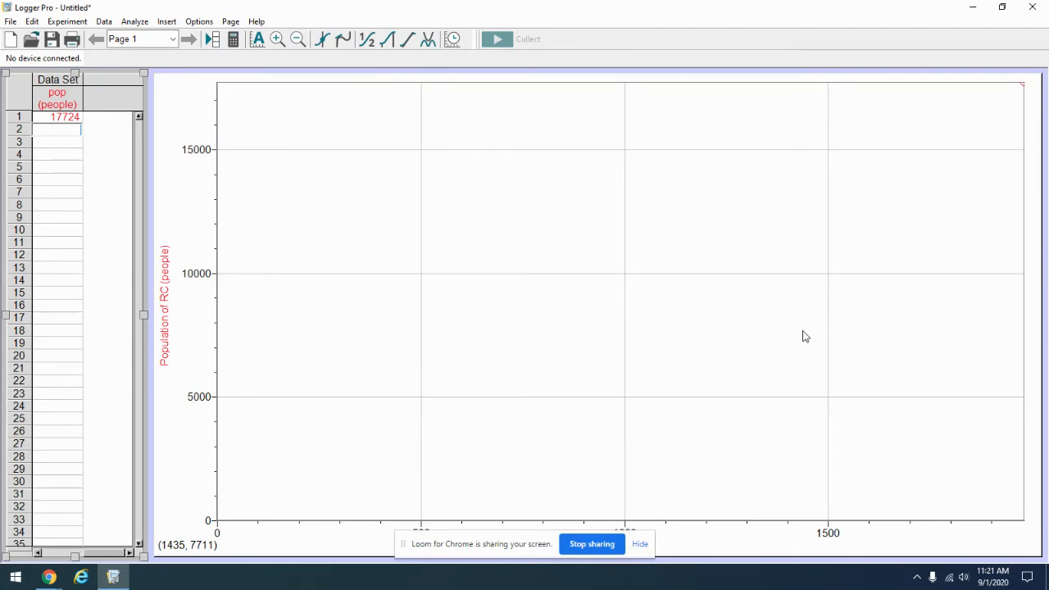
type("17864")
key("Return")
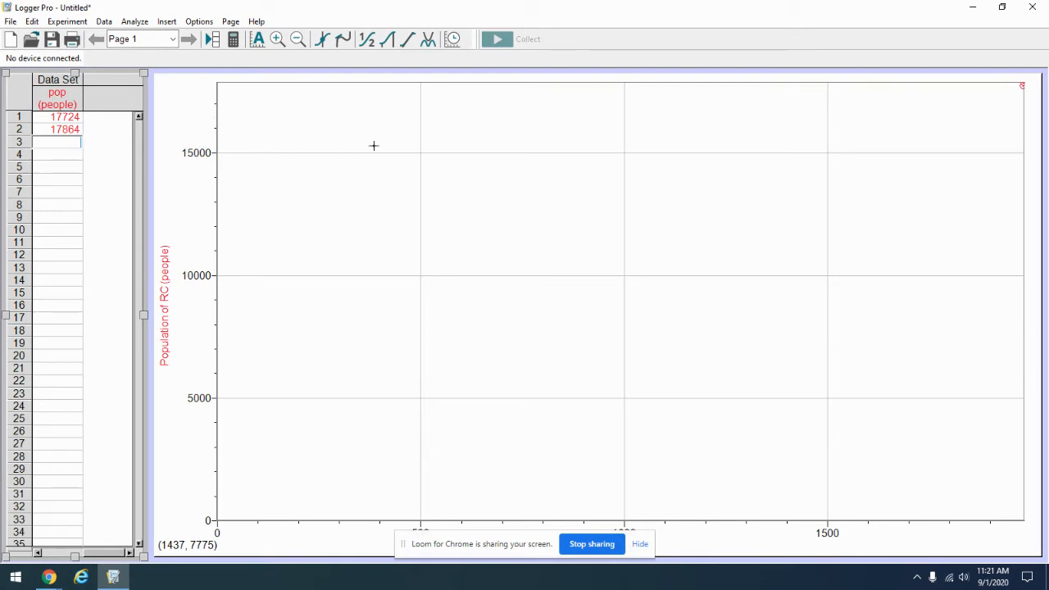
type("17924")
key("Return")
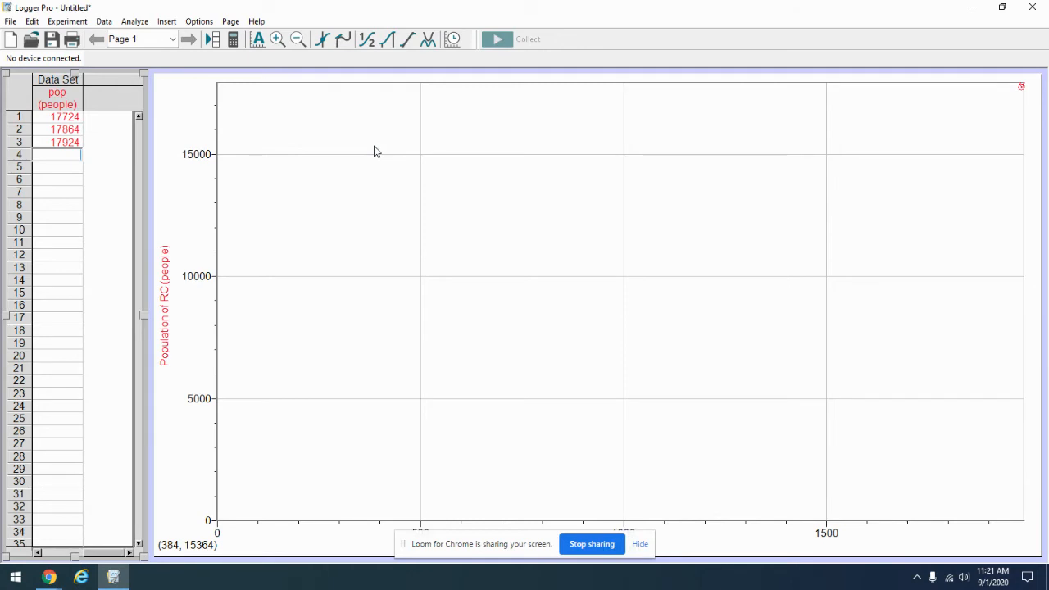
type("18175")
key("Return")
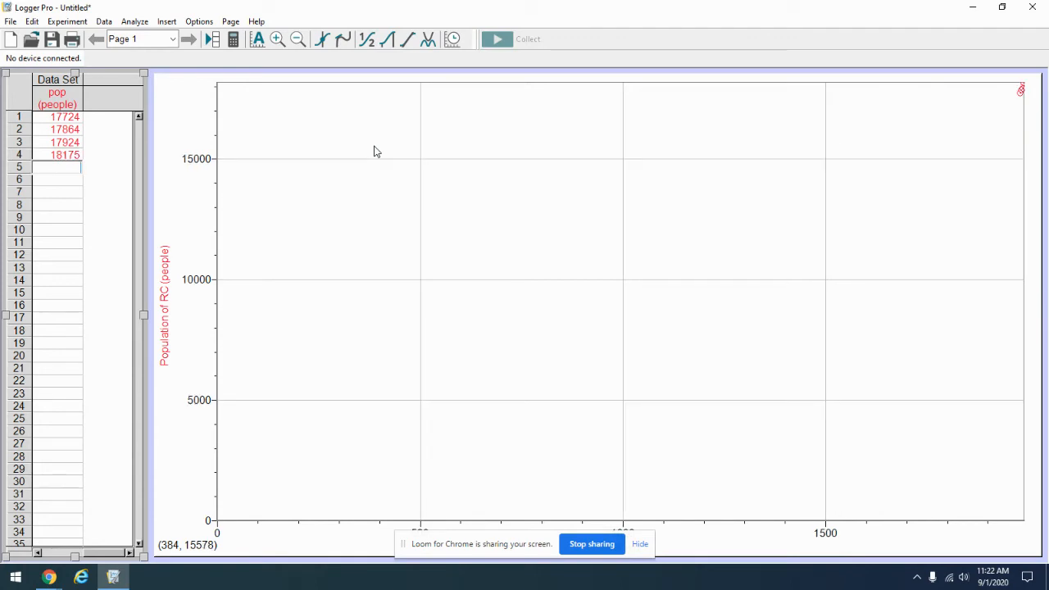
type("18631")
key("Return")
Enter the populations for 1995 through 2004 in the pop column: 18779, 19275, 20760 and 21010
type("1")
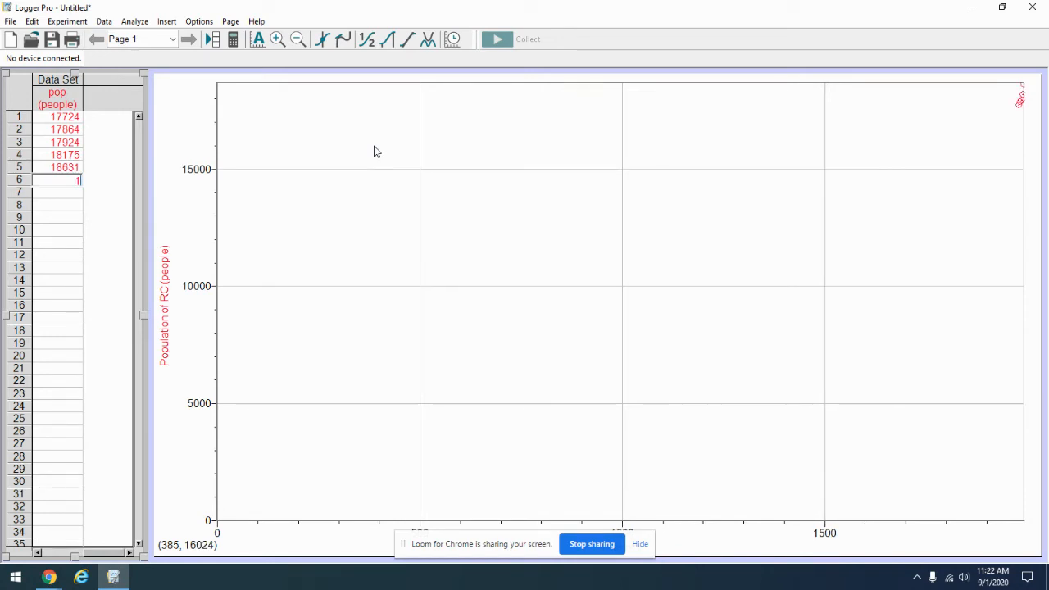
type("8779")
key("Return")
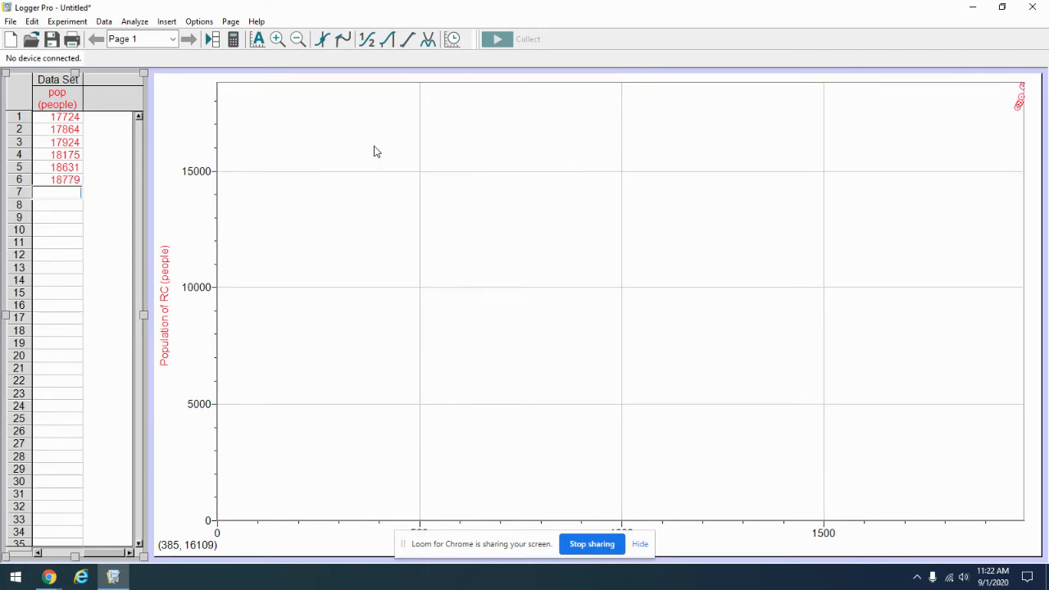
type("19275")
key("Return")
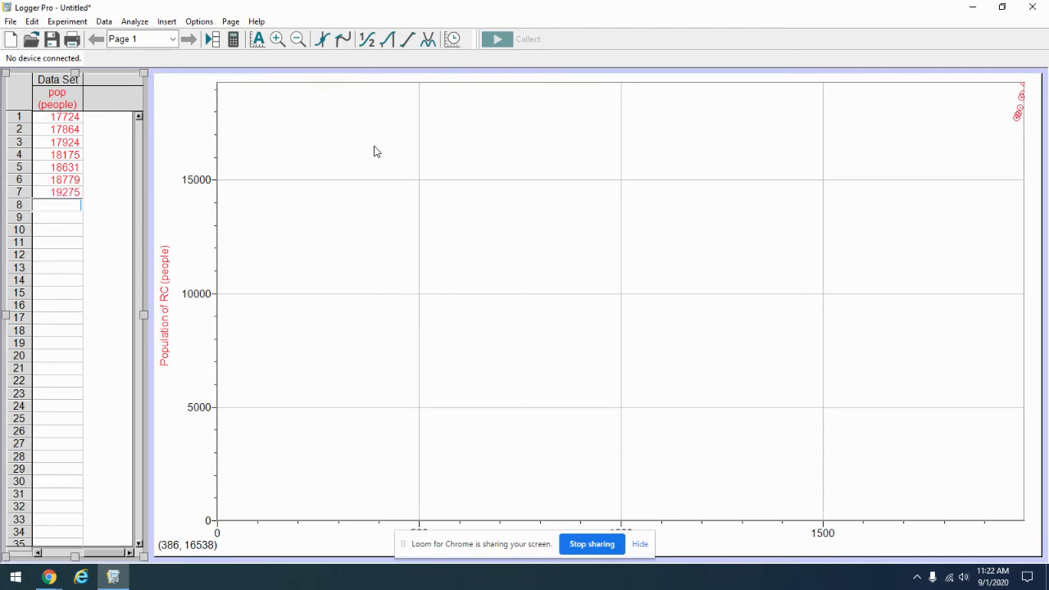
type("20760")
key("Return")
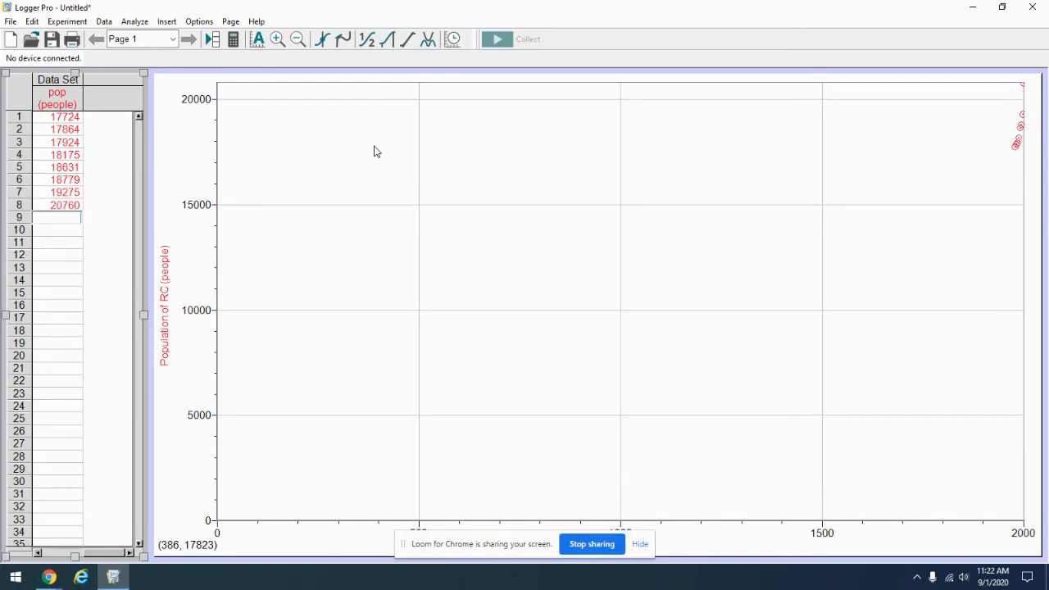
type("21010")
key("Return")
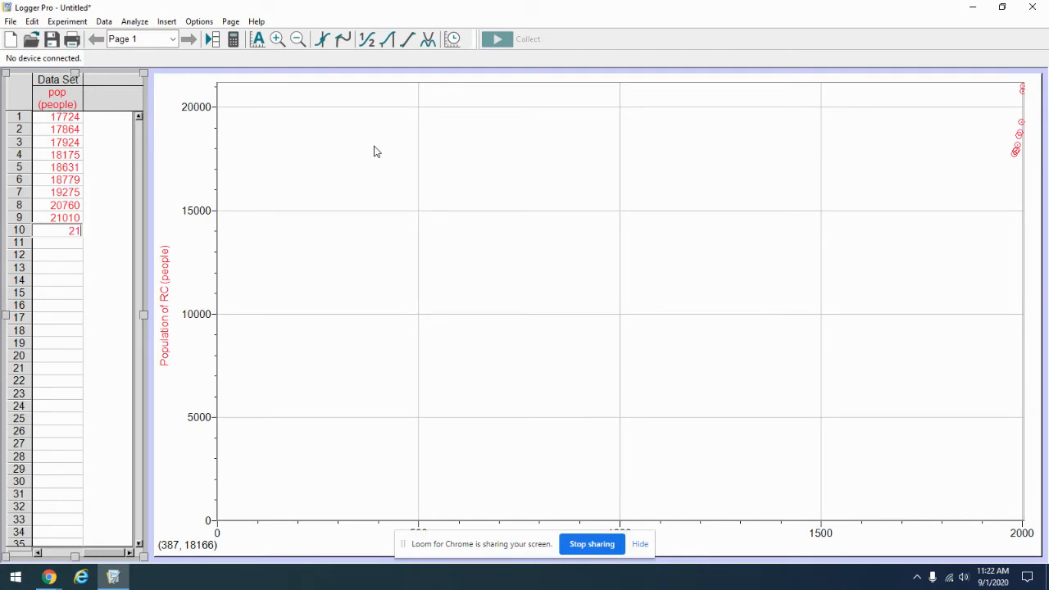
Enter the populations for 2007 through 2016 in the pop column: 21514, 22350, 22330 and 22376
key("Return")
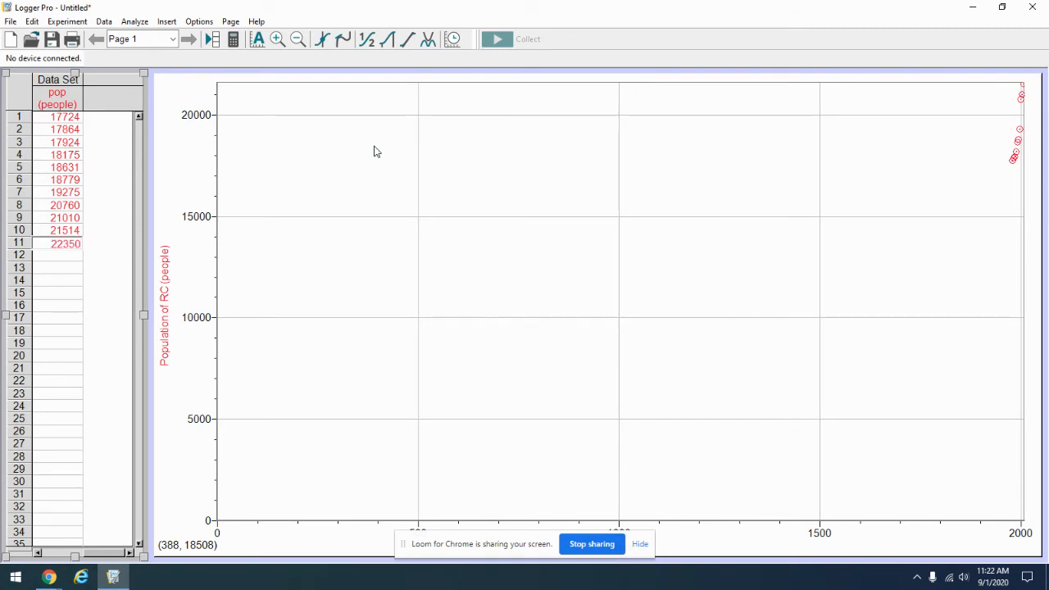
key("Return")
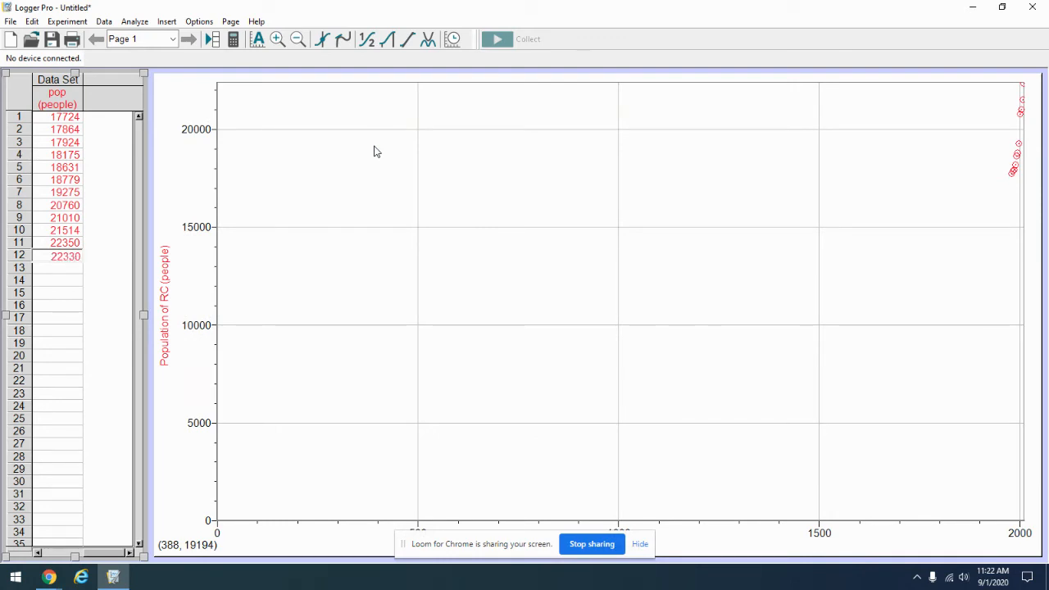
type("22330")
key("Return")
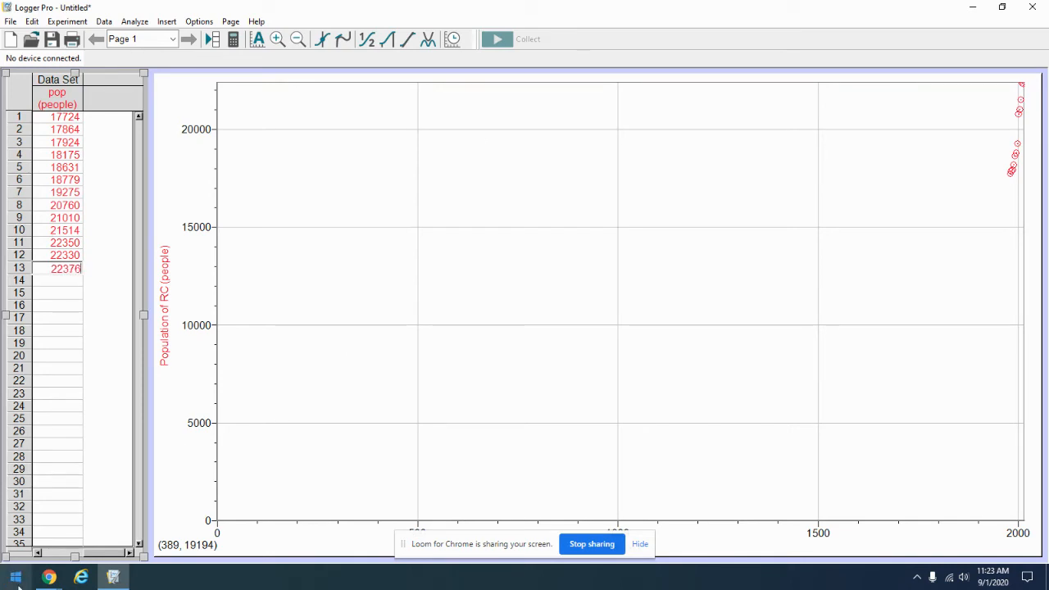
left_click_drag(107, 552, 47, 548)
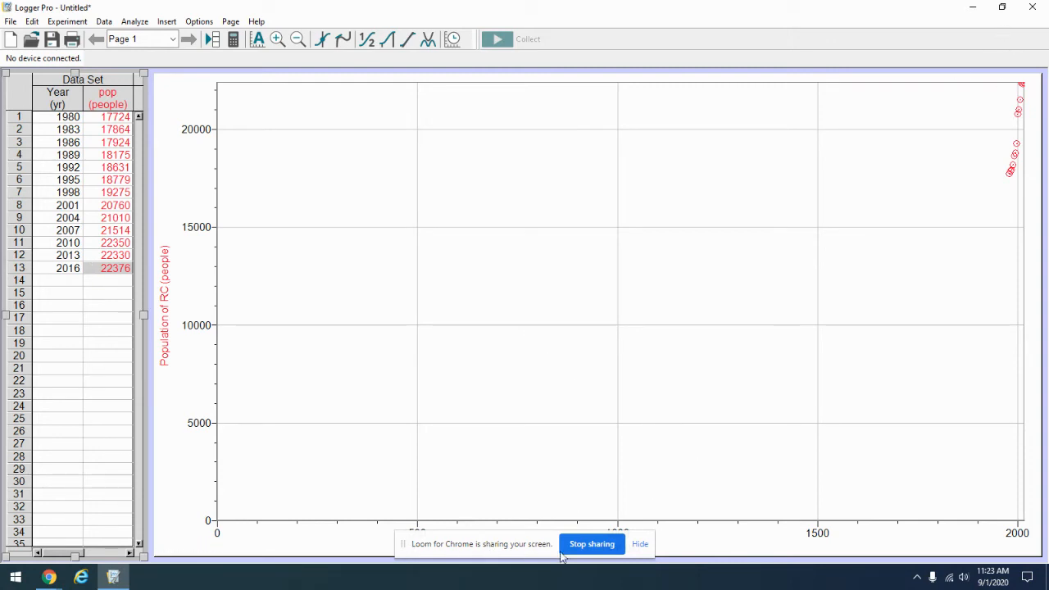
Restore the maximized window to a movable one and resize it so the whole graph, including the Year axis, fits above the sharing bar
left_click(1002, 6)
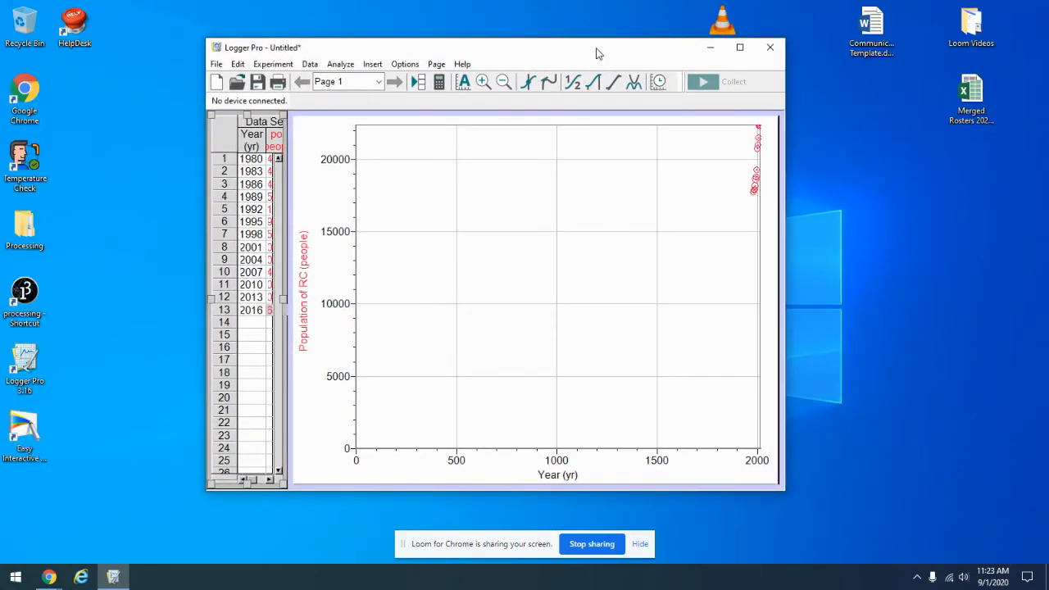
left_click_drag(628, 46, 416, 26)
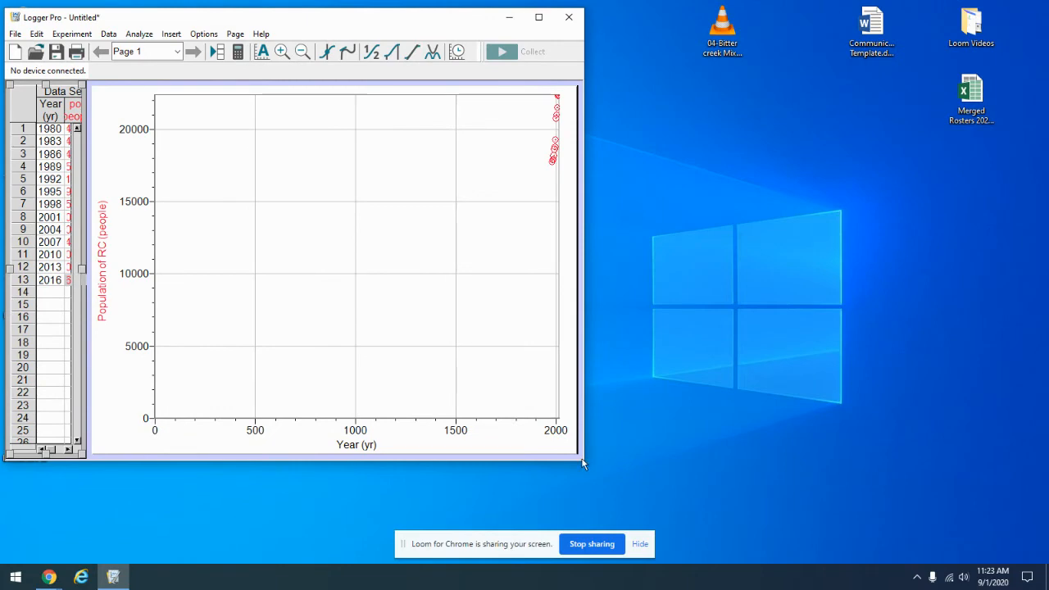
left_click_drag(584, 463, 1047, 525)
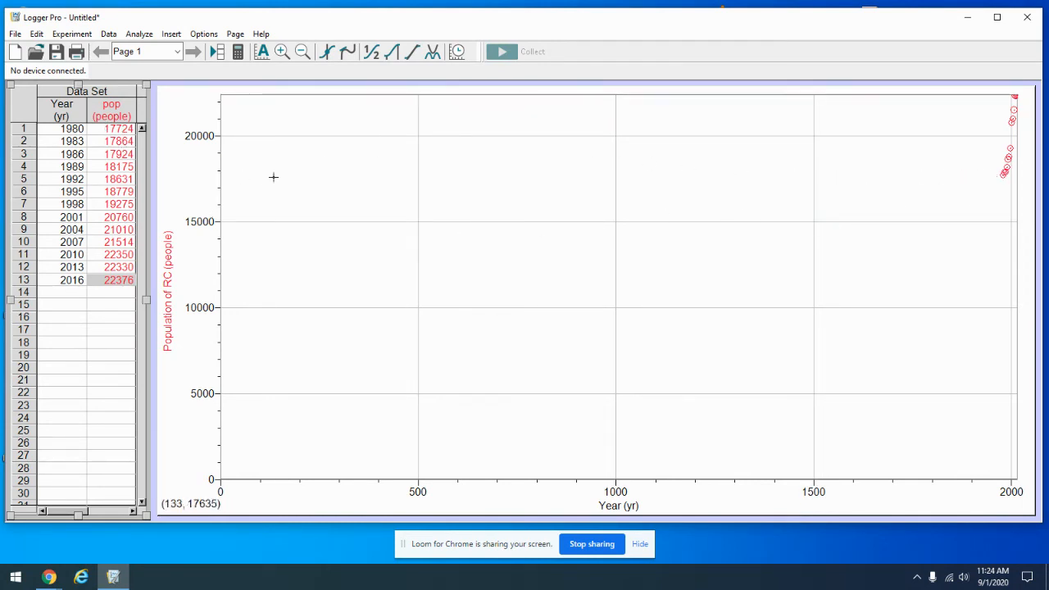
Enter 1980 as the Year axis minimum and autoscale the graph to fit the plotted data
left_click(221, 493)
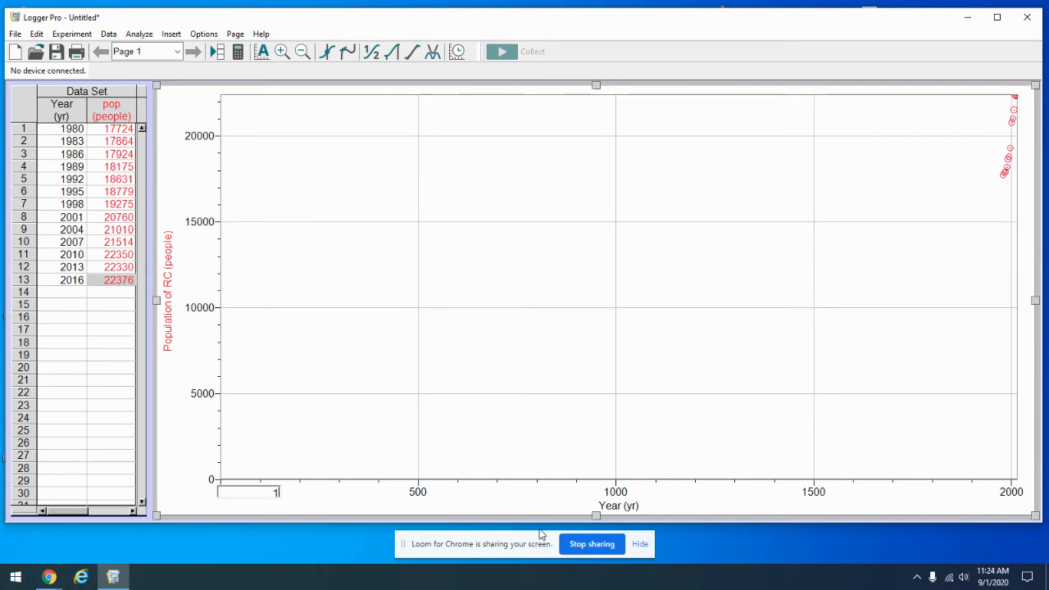
type("1980")
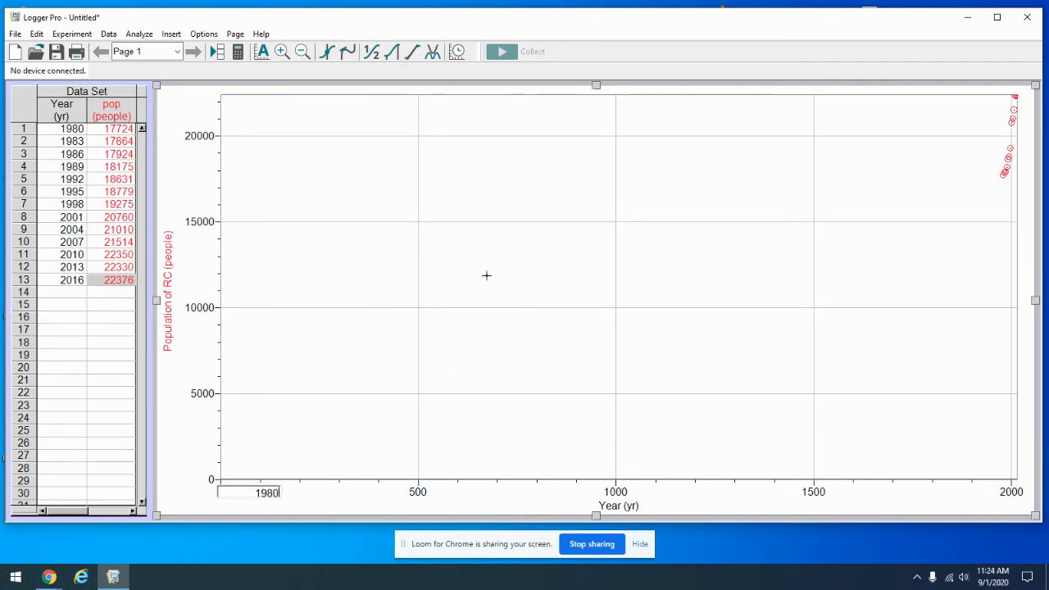
right_click(469, 221)
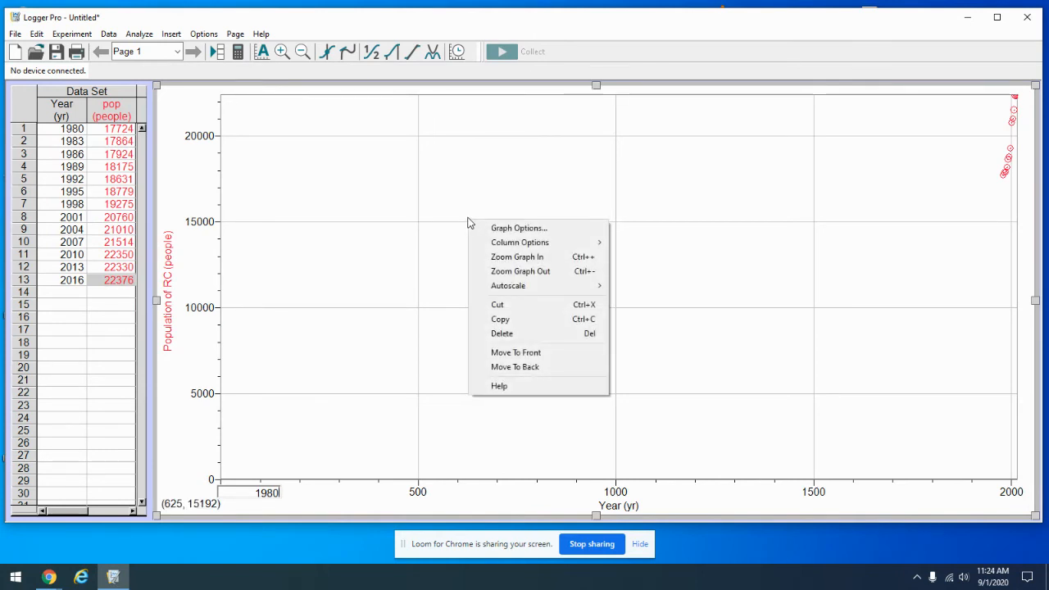
mouse_move(556, 290)
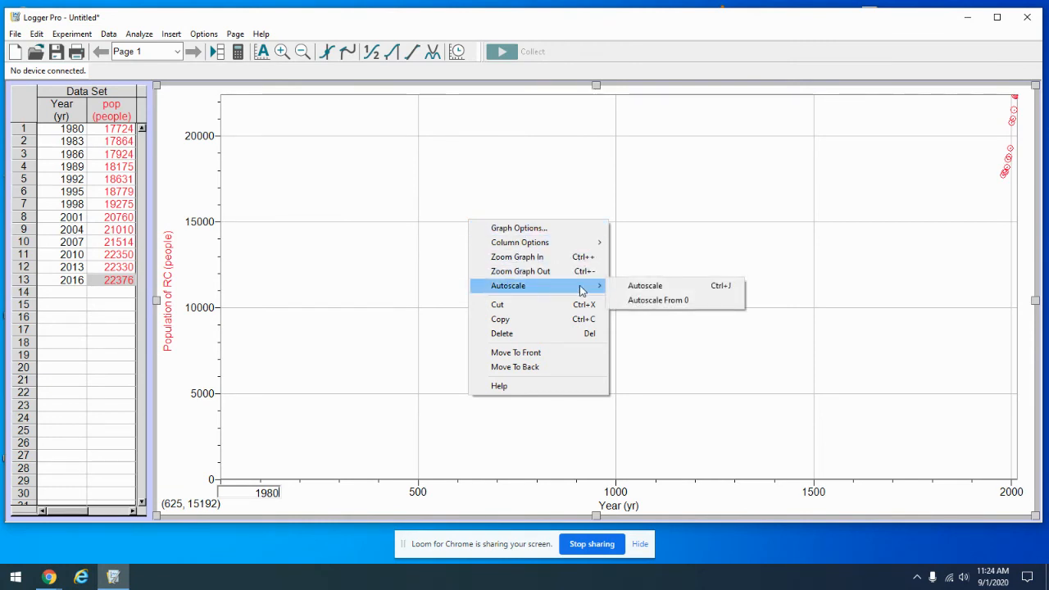
left_click(670, 287)
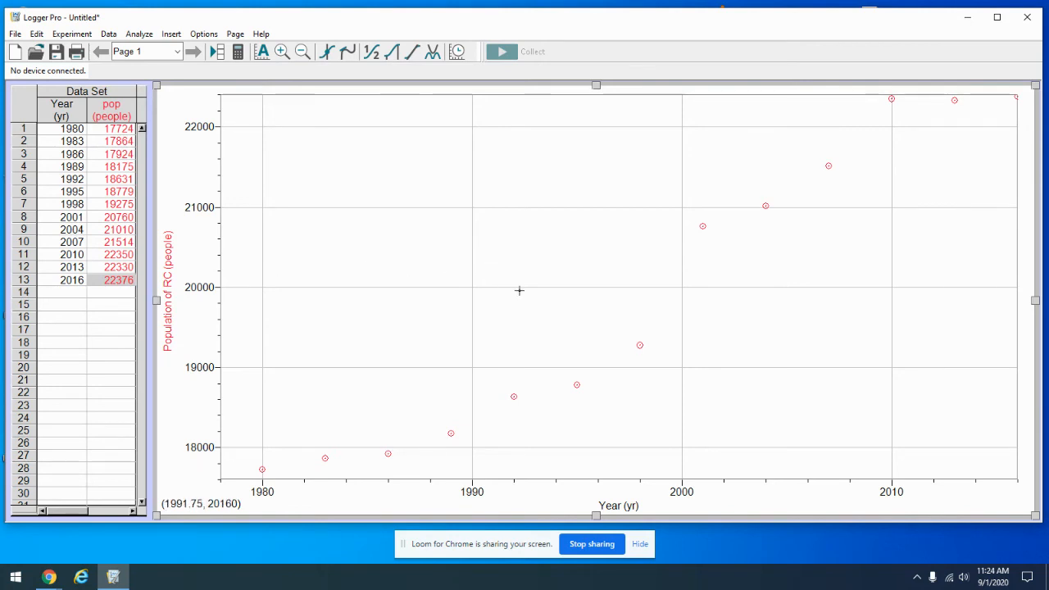
Try Autoscale From 0 on the graph and return it to the plain Autoscale
right_click(489, 231)
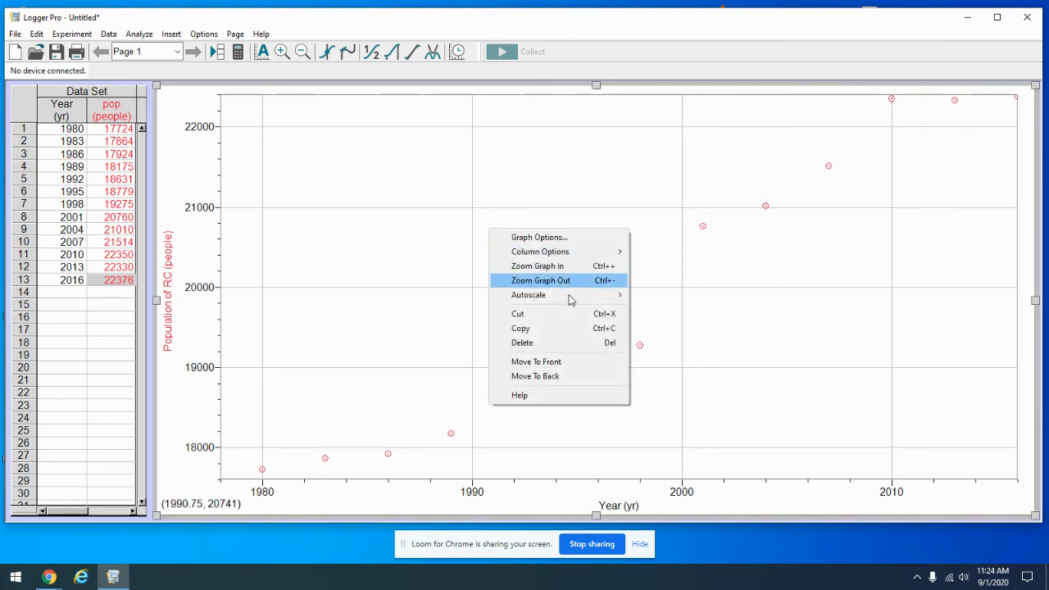
mouse_move(574, 304)
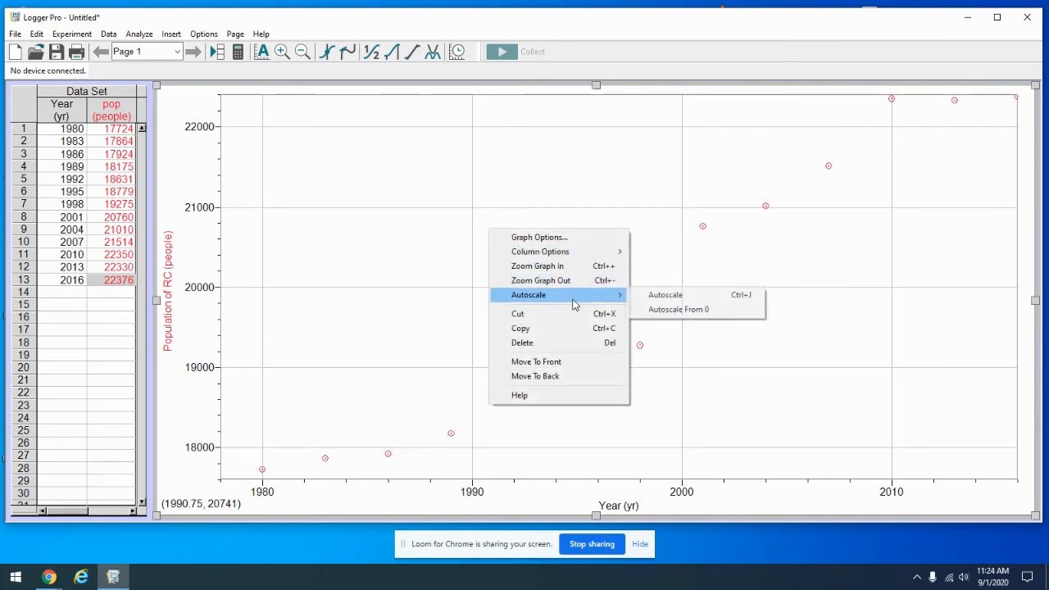
left_click(674, 317)
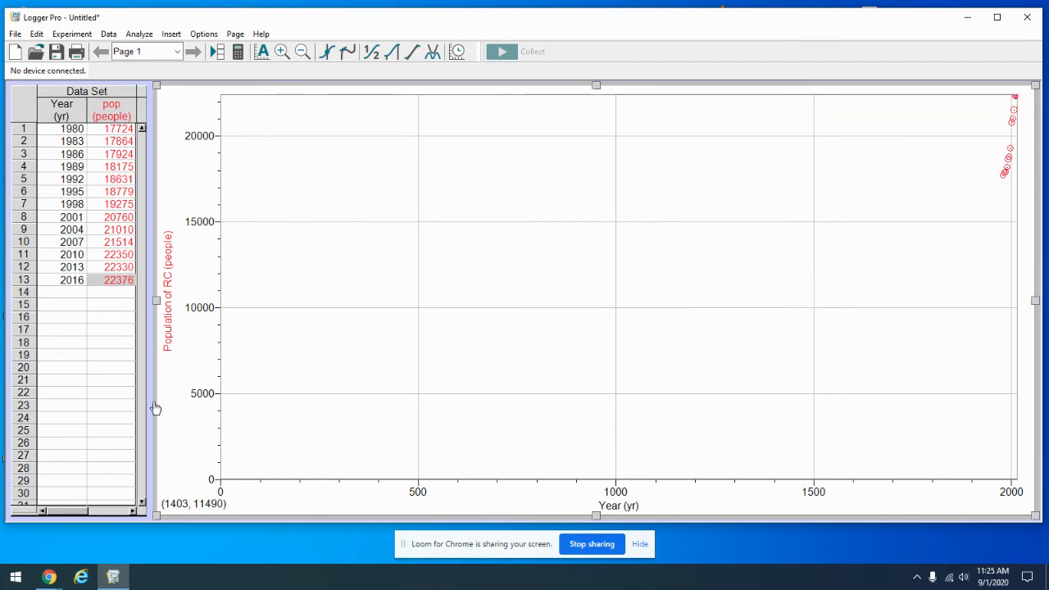
right_click(343, 277)
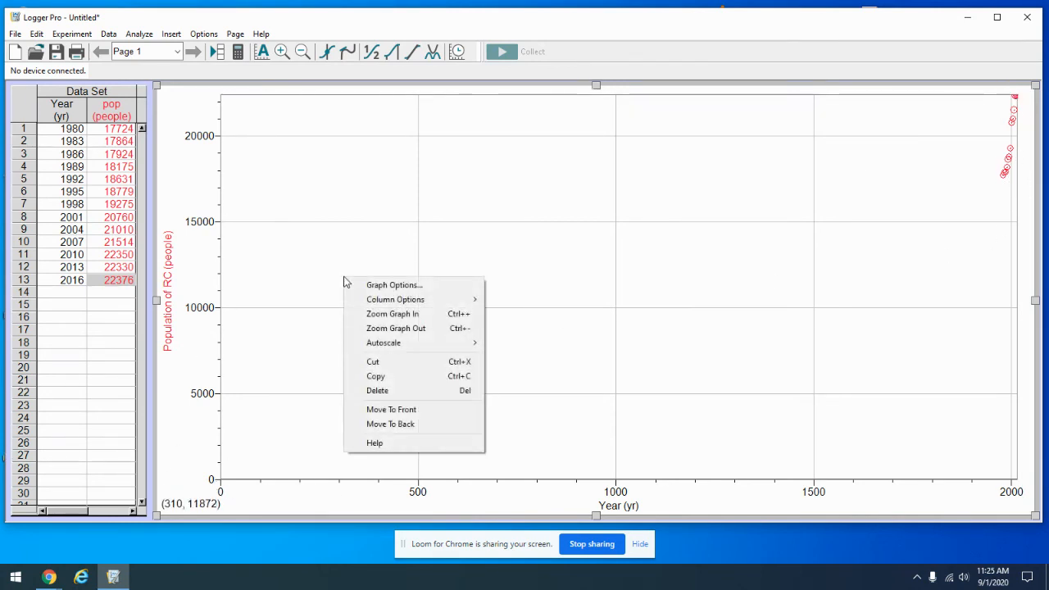
mouse_move(415, 348)
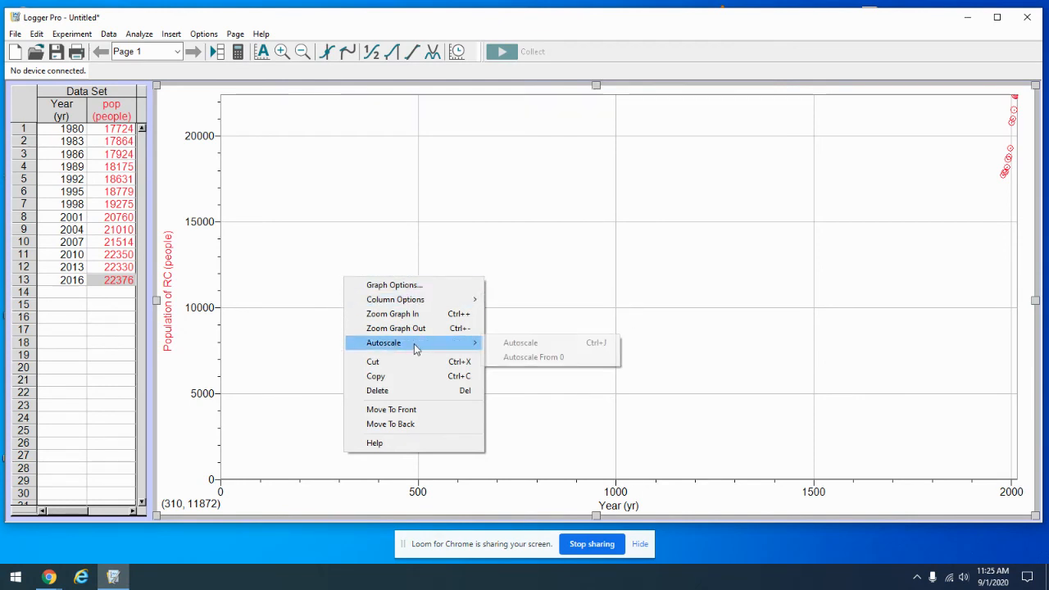
left_click(531, 348)
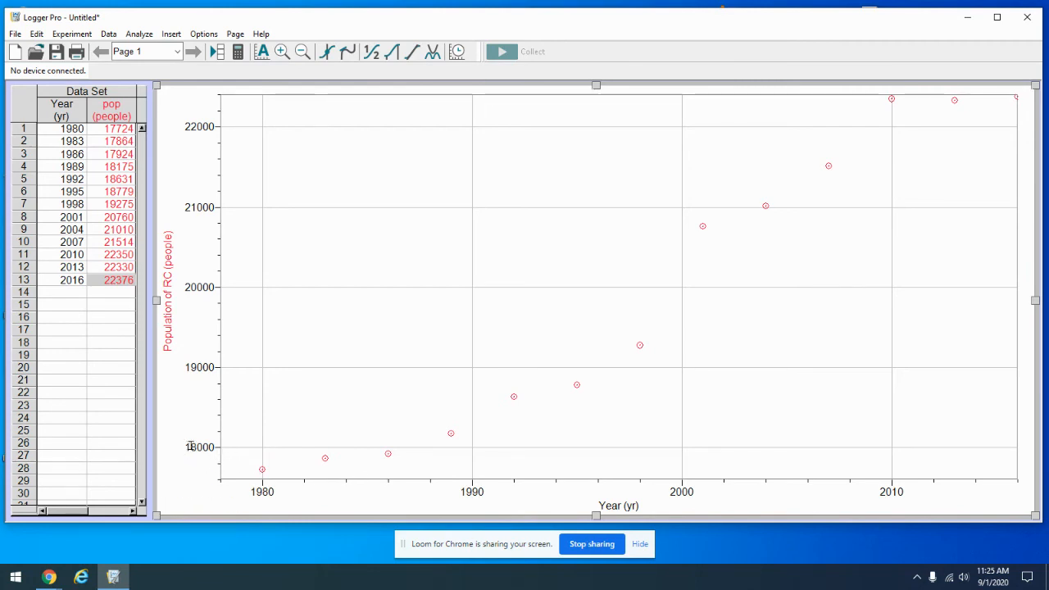
Set the minimum of the population axis to 0
left_click(197, 474)
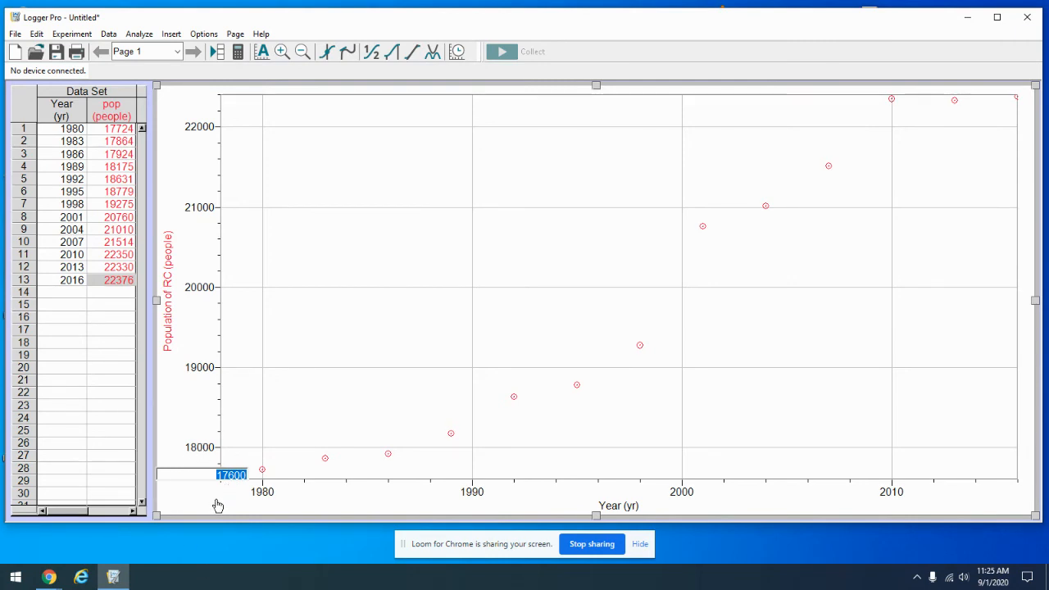
type("0")
key("Return")
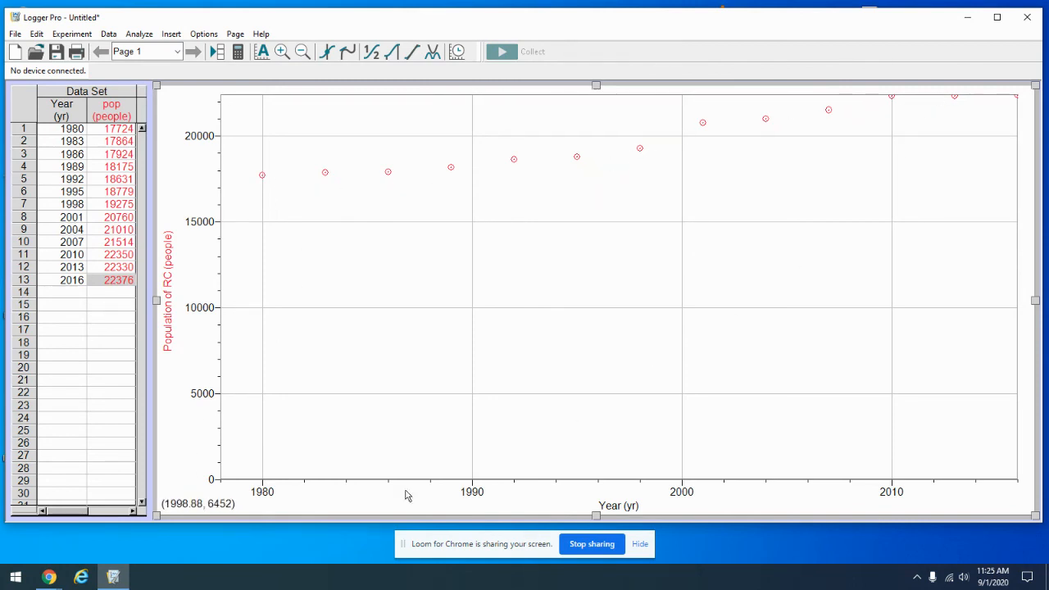
Autoscale the graph again and reset the population axis minimum to 0
right_click(412, 268)
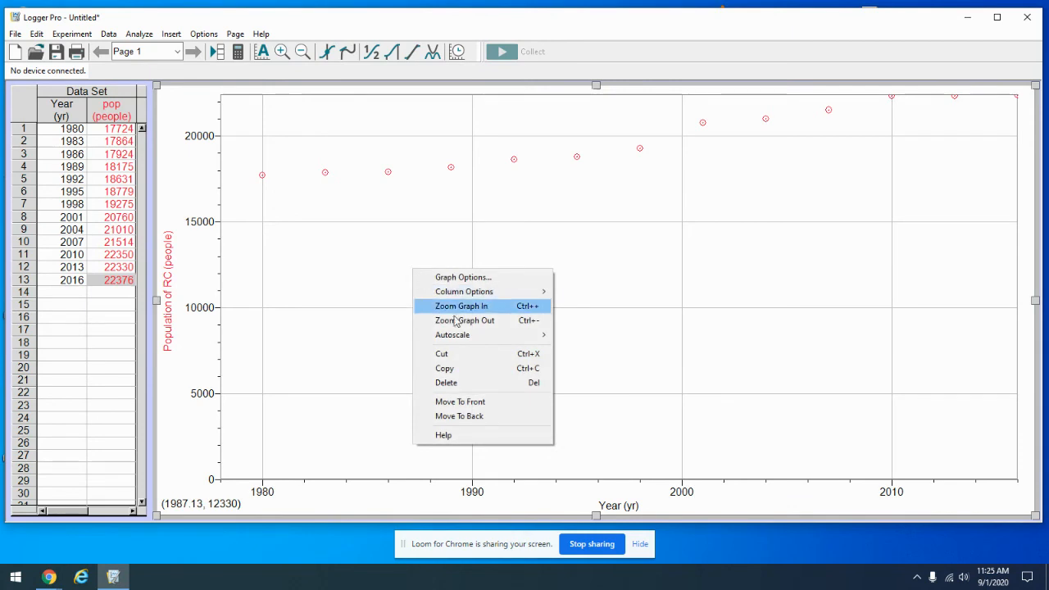
mouse_move(473, 338)
left_click(595, 336)
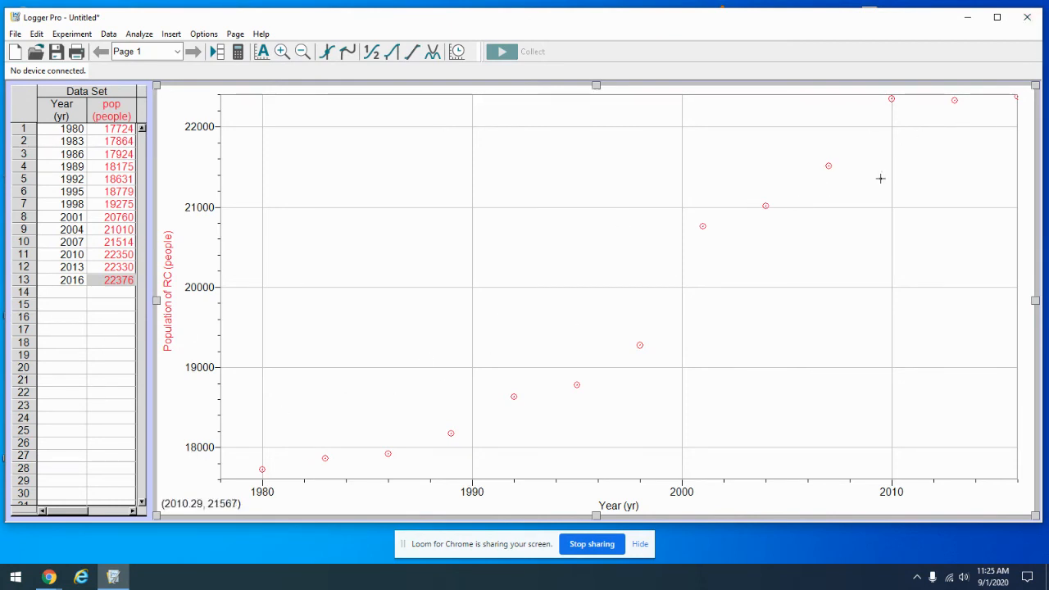
left_click(200, 449)
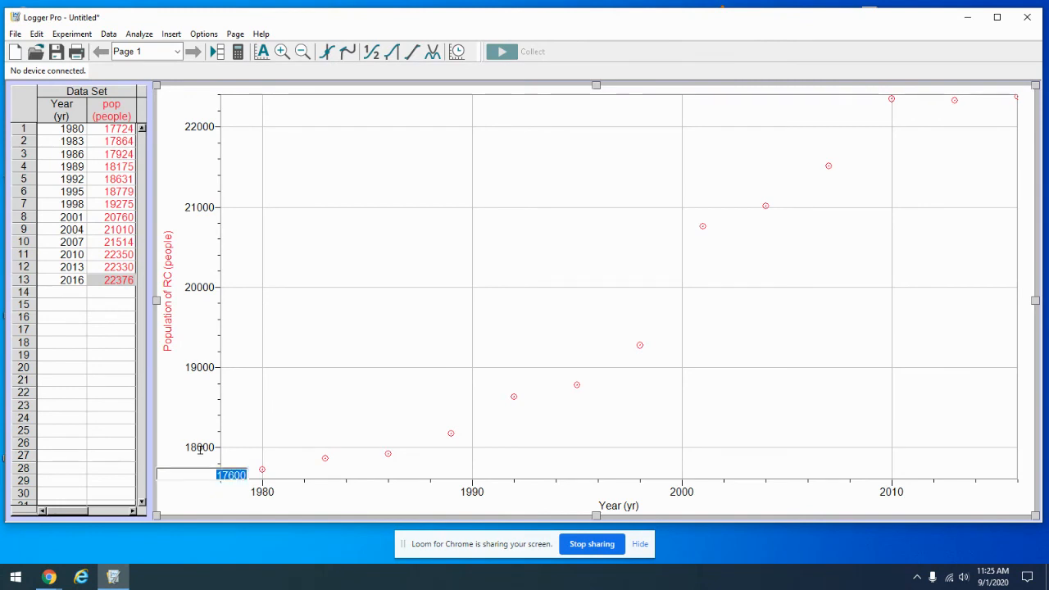
type("0")
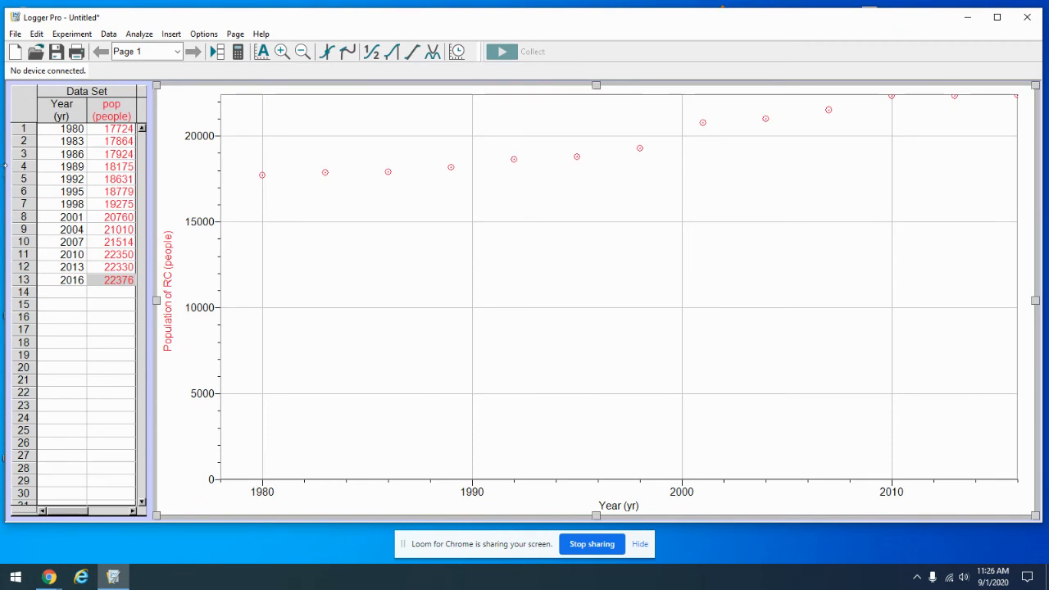
Give the graph the title "Population vs. Time" in its graph options
right_click(610, 233)
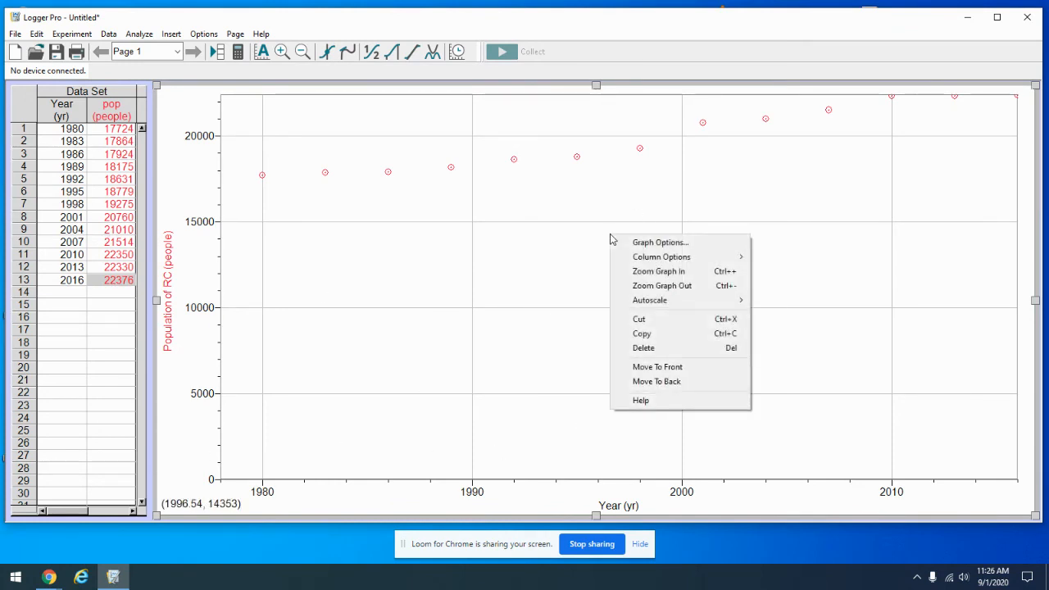
left_click(675, 244)
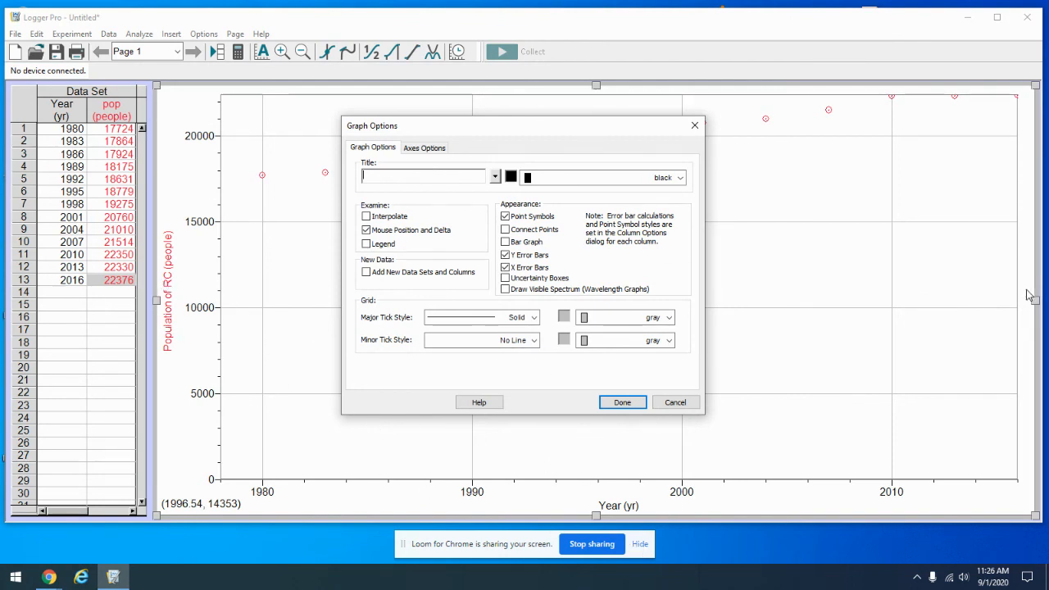
type("Popula")
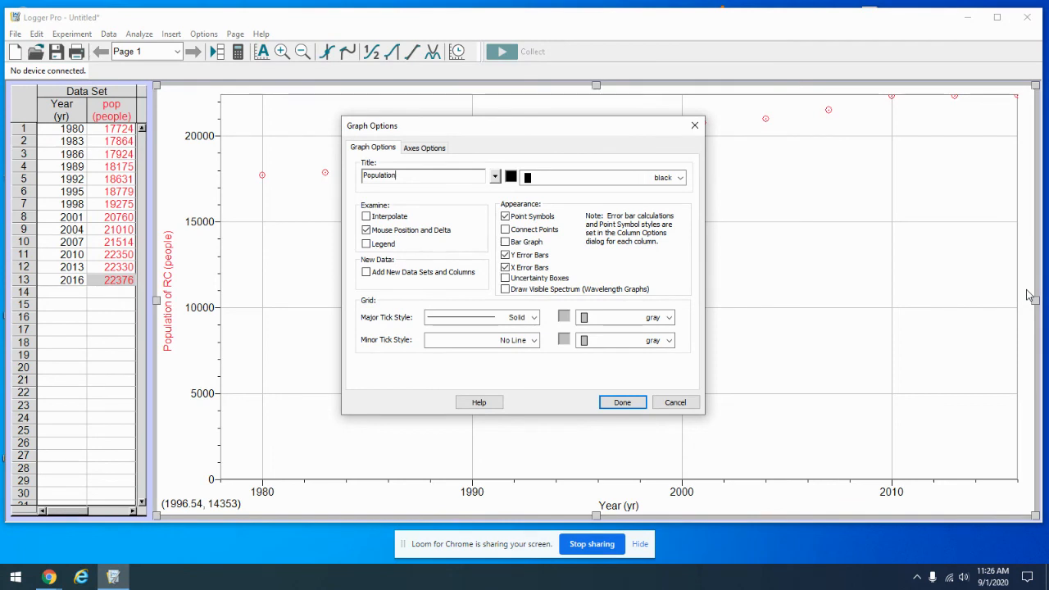
type("tion vs. Year")
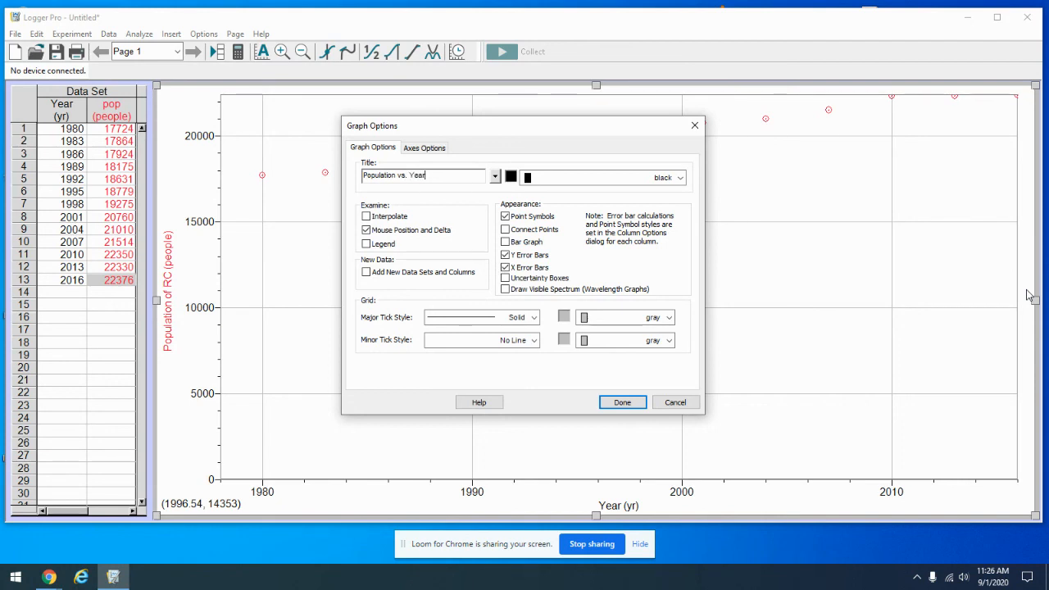
key("BackSpace")
left_click(619, 403)
Rename the Year column in the data set as "Time"
double_click(70, 109)
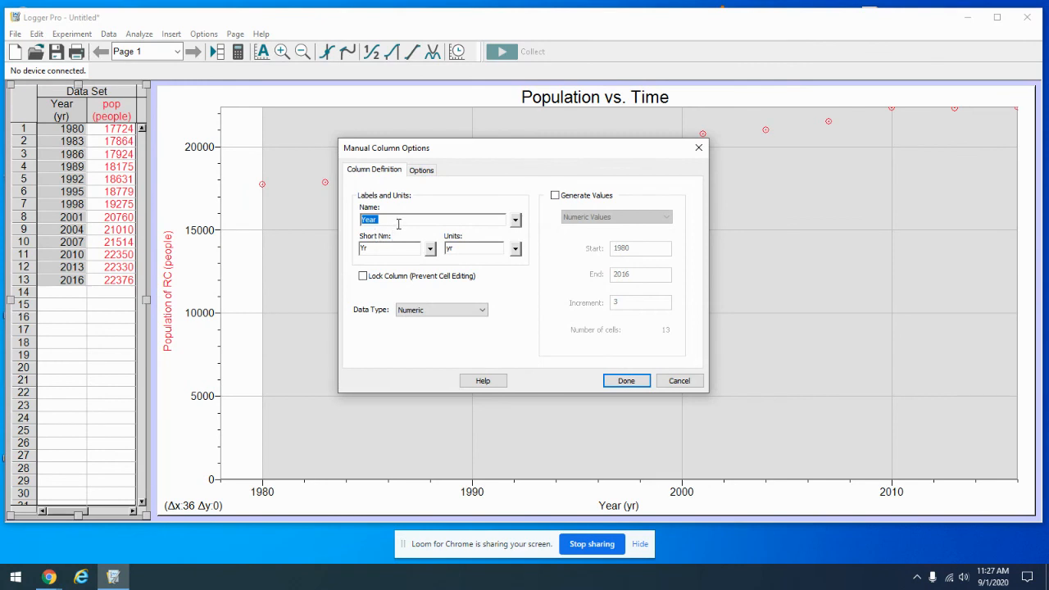
type("Time")
left_click(642, 382)
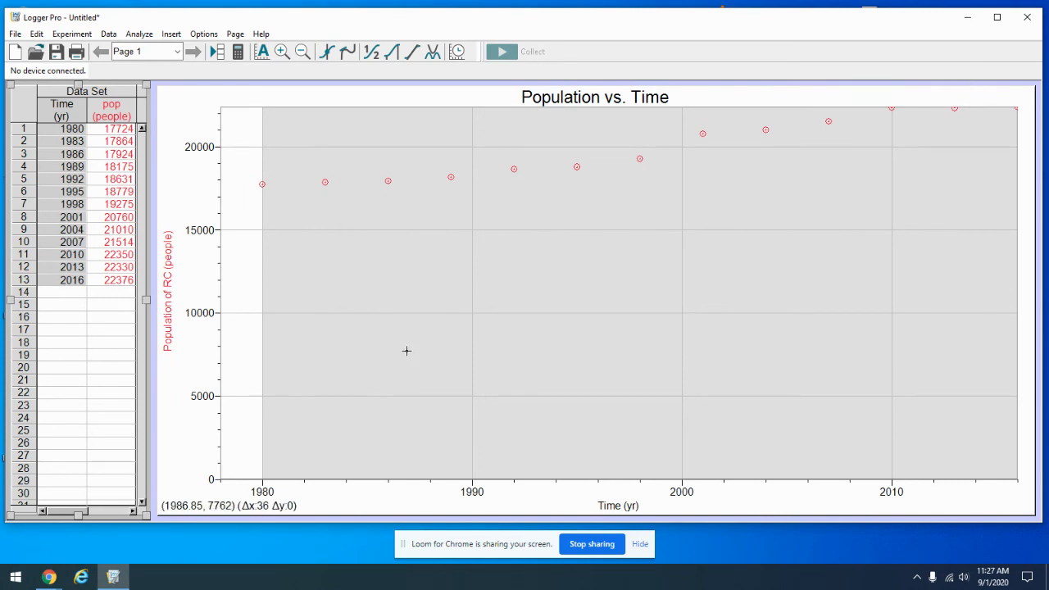
Apply a linear fit to the population graph and move the fit results box into the empty area below the line, right of 2000
left_click(172, 374)
left_click(445, 424)
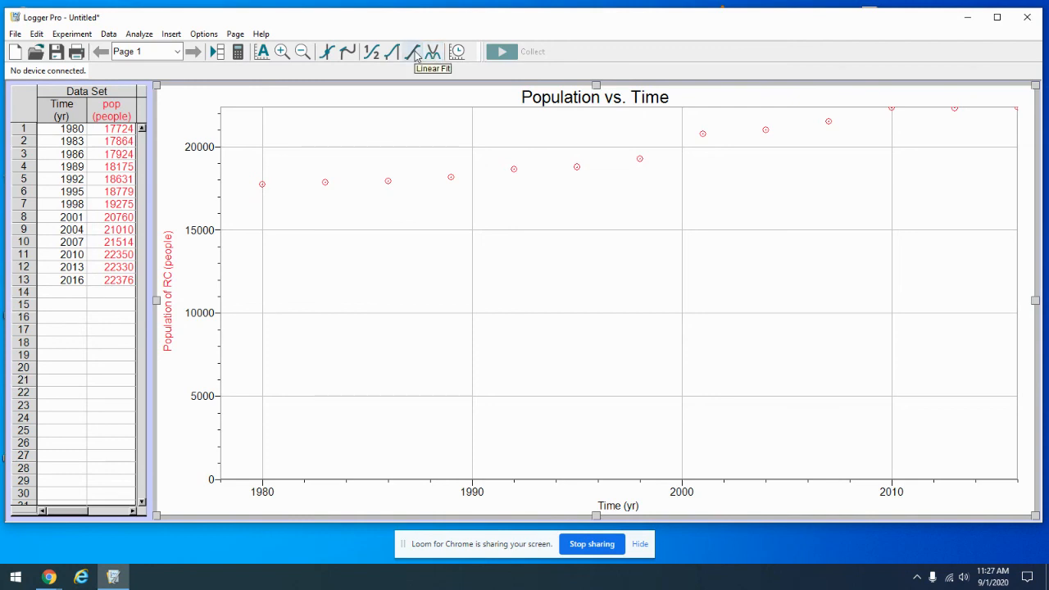
left_click(414, 53)
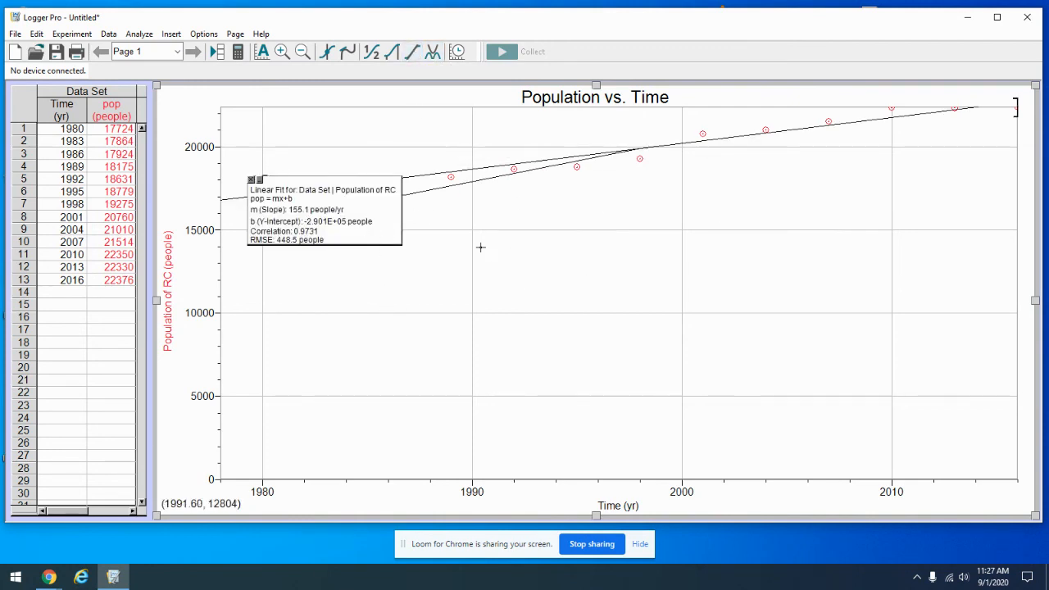
left_click_drag(363, 208, 795, 234)
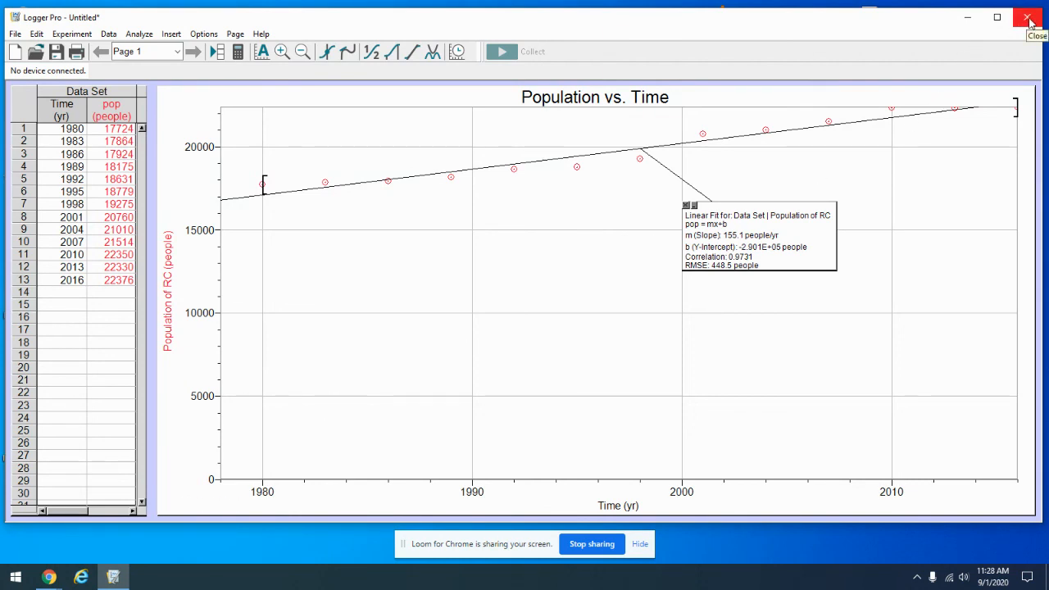
Switch to the Chrome window showing the Vernier Logger Pro 3 distribution page
mouse_move(41, 579)
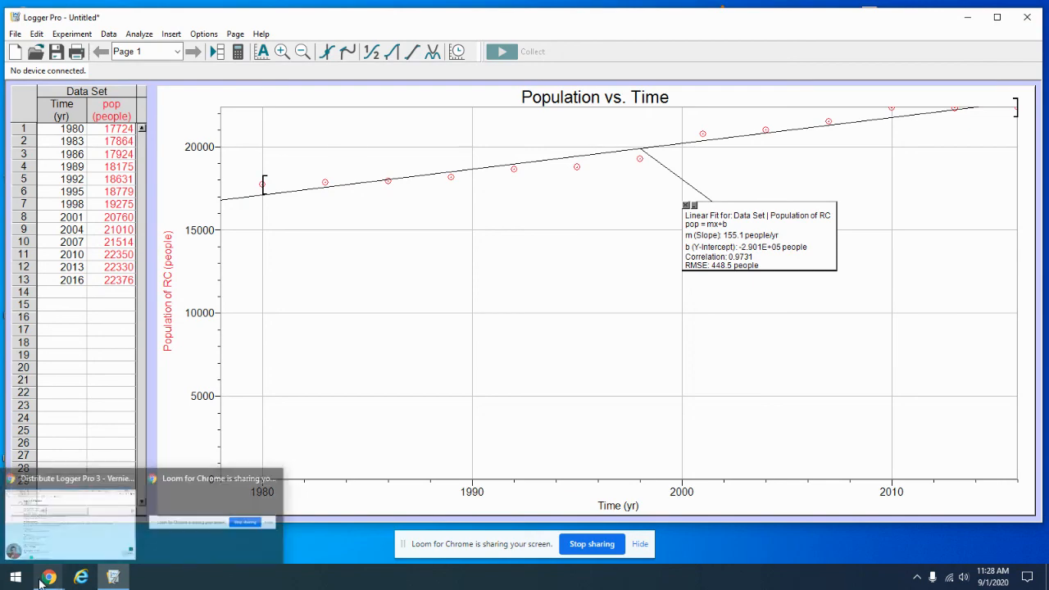
left_click(56, 531)
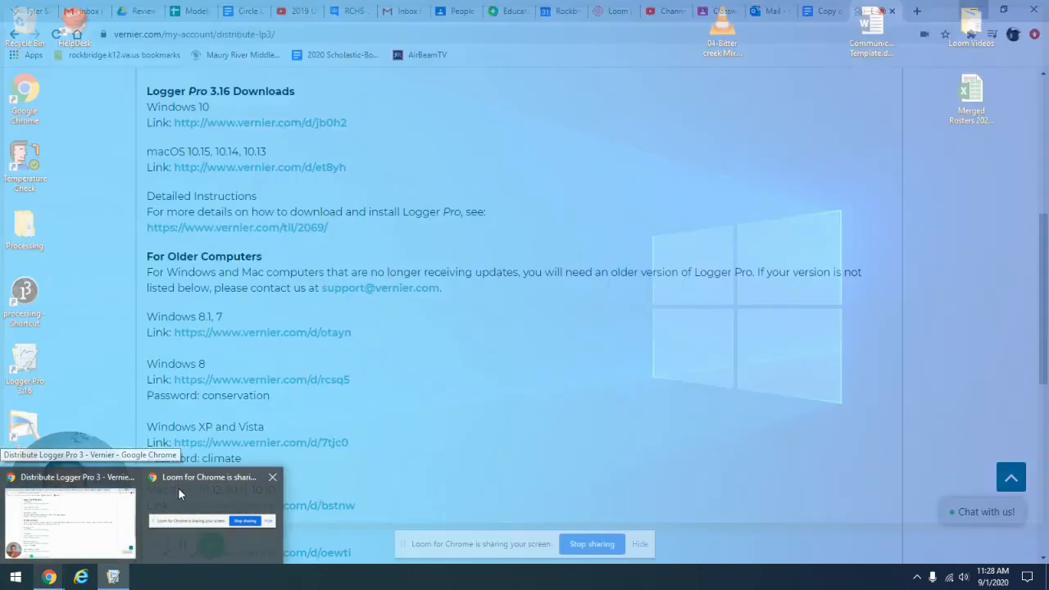
left_click(180, 490)
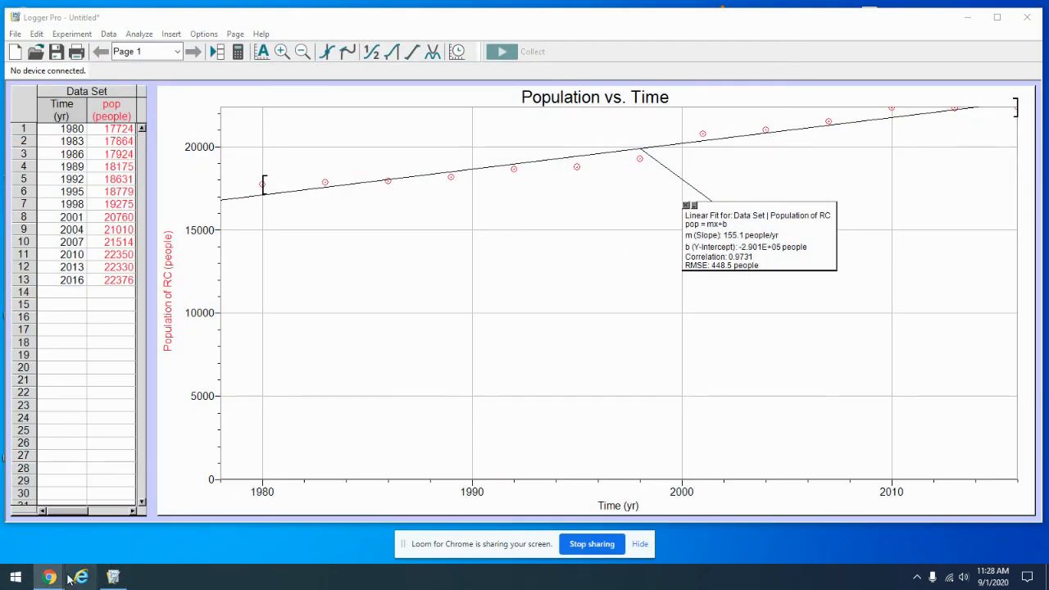
mouse_move(49, 578)
left_click(52, 520)
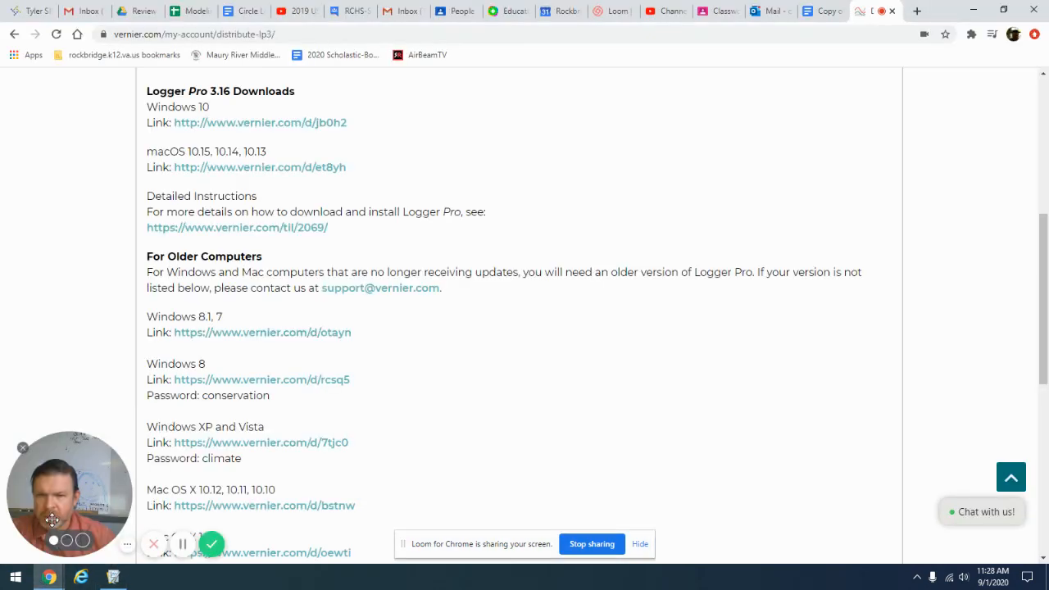